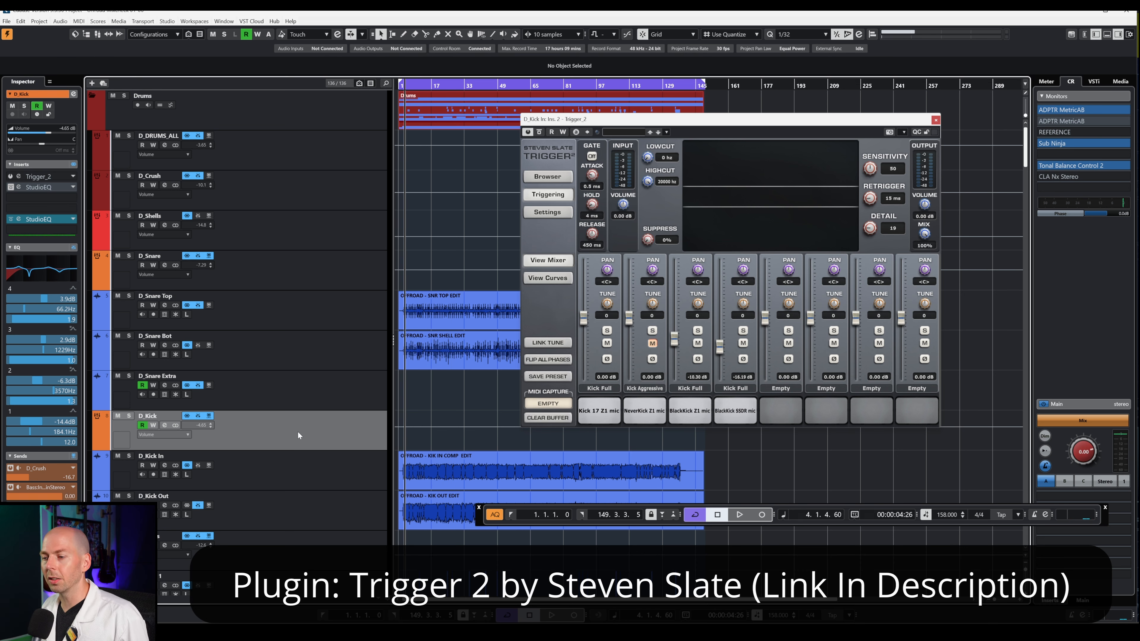
- Stop playback, close Little Clipper and remove JST Clip from the D_Shells insert slot
click(397, 90)
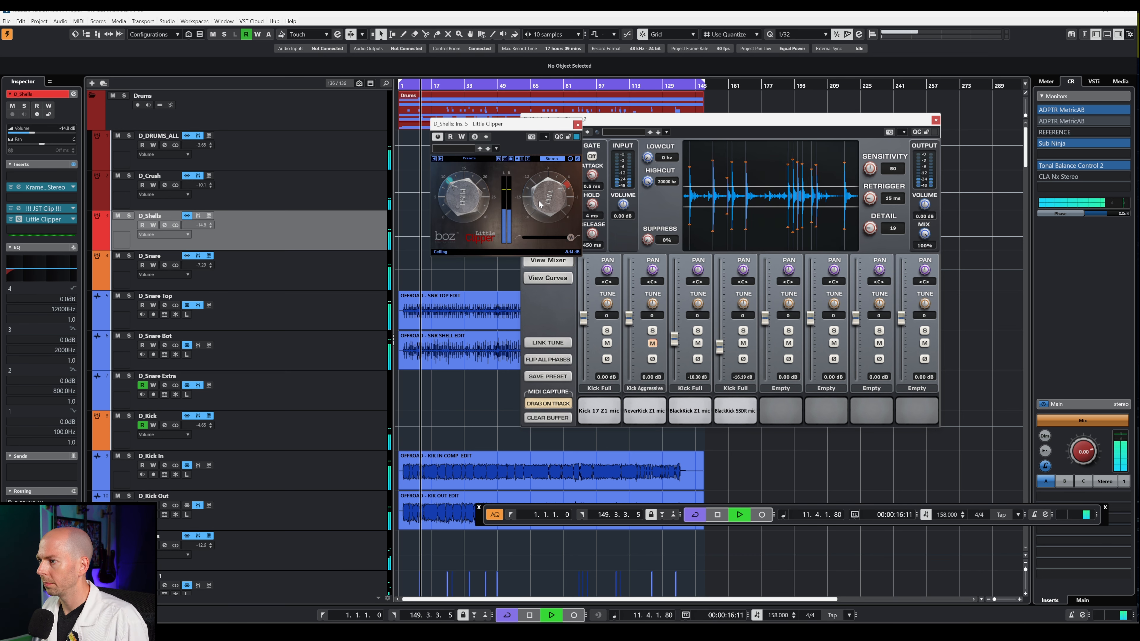
key(space)
click(578, 125)
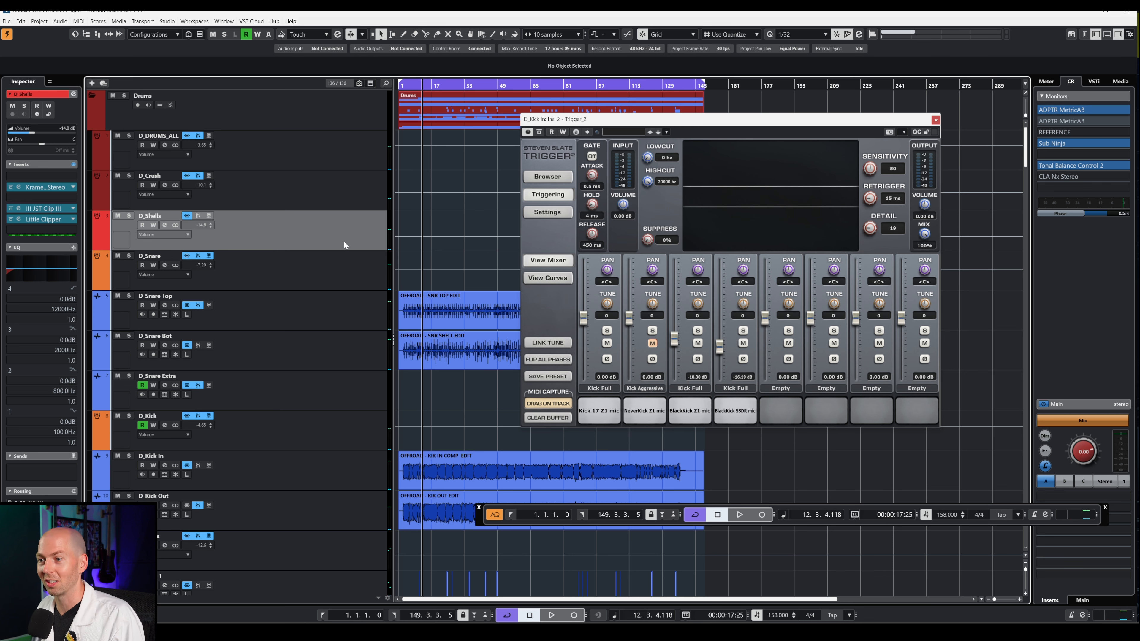
click(73, 209)
click(68, 219)
- Solo the D_Kick track while playing, then select the D_Kick In track
key(space)
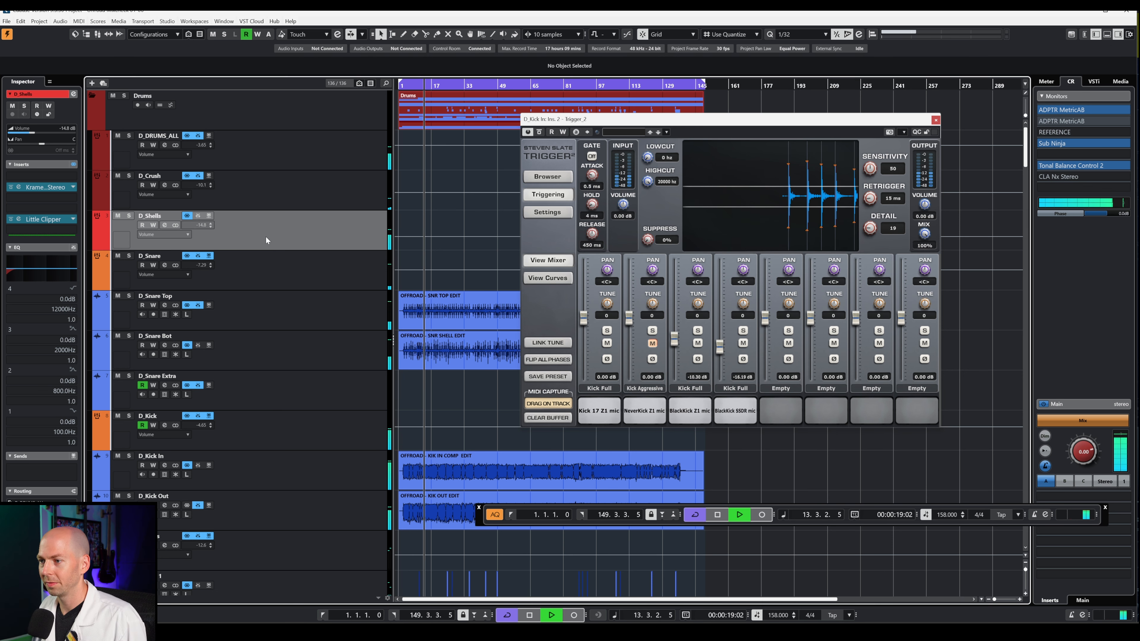
click(290, 428)
key(s)
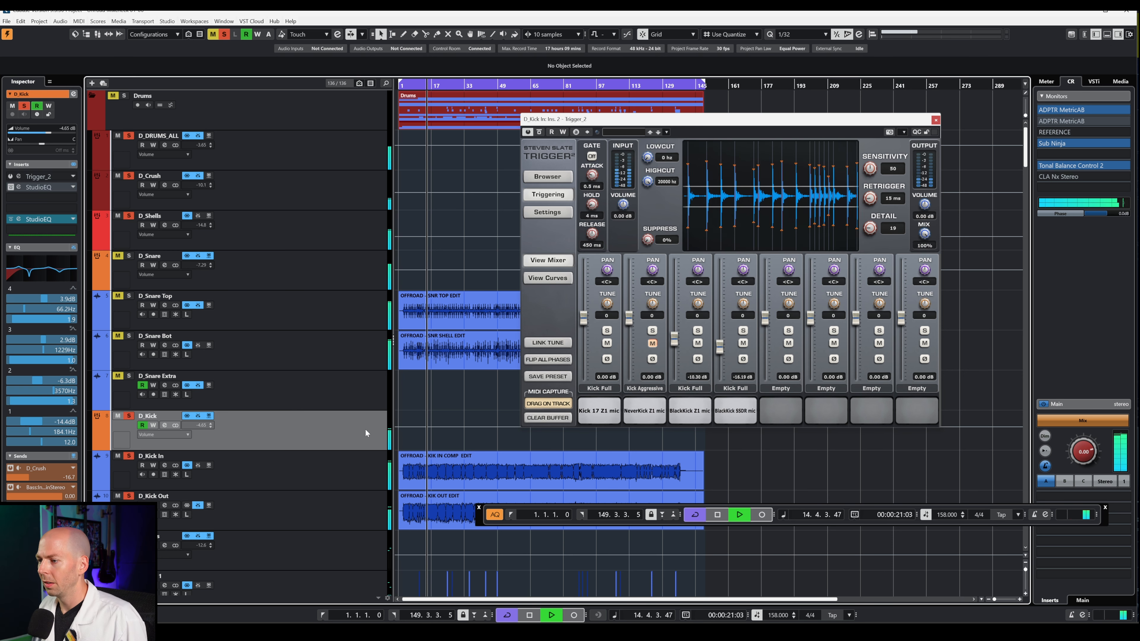
key(space)
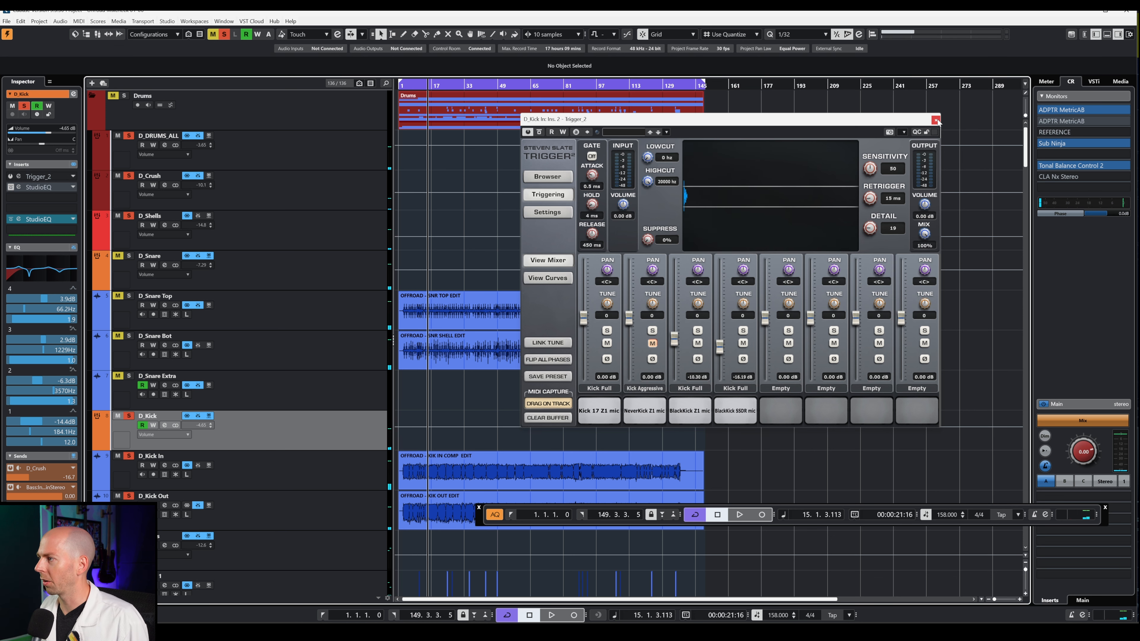
click(288, 482)
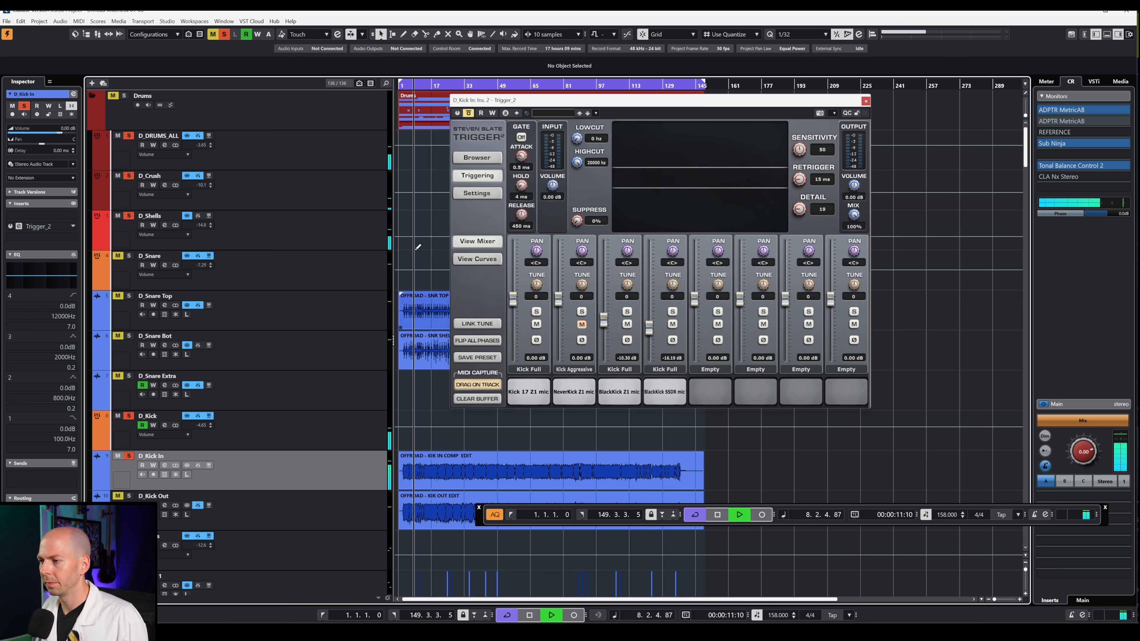
- Mute D_Kick Out and switch Trigger_2 on Kick In back on, then play near bar 3
click(457, 114)
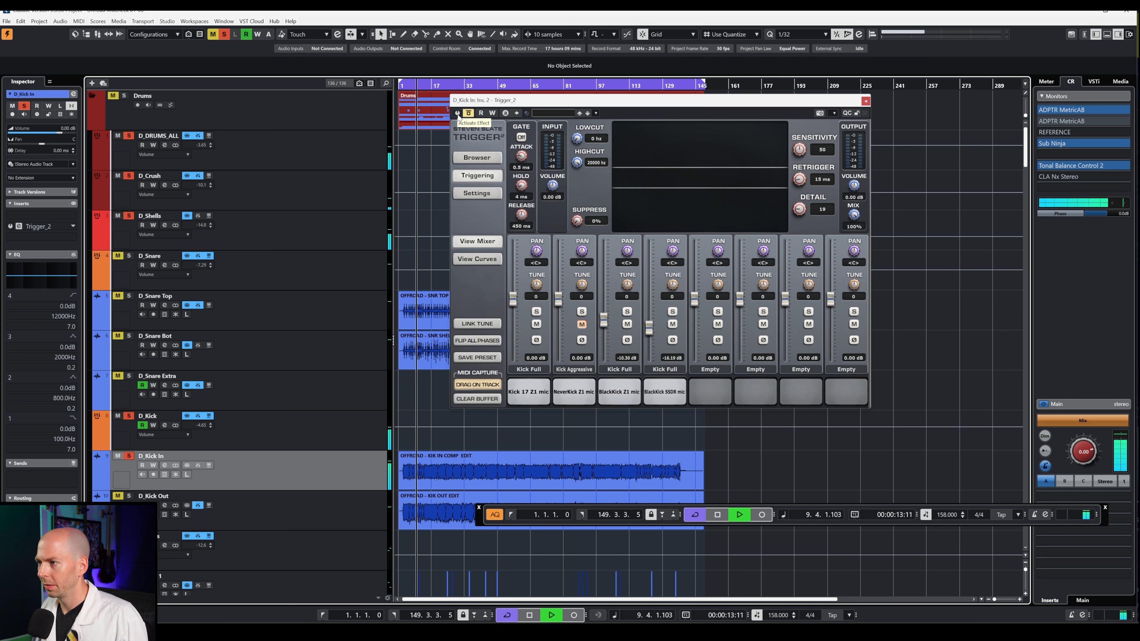
key(space)
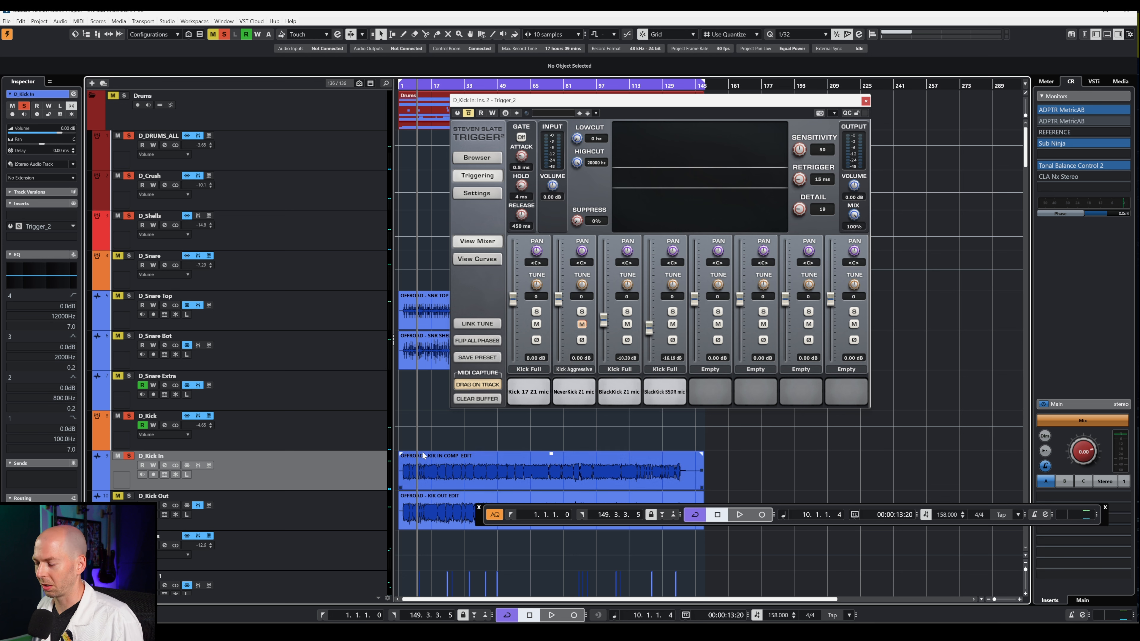
click(403, 85)
click(474, 470)
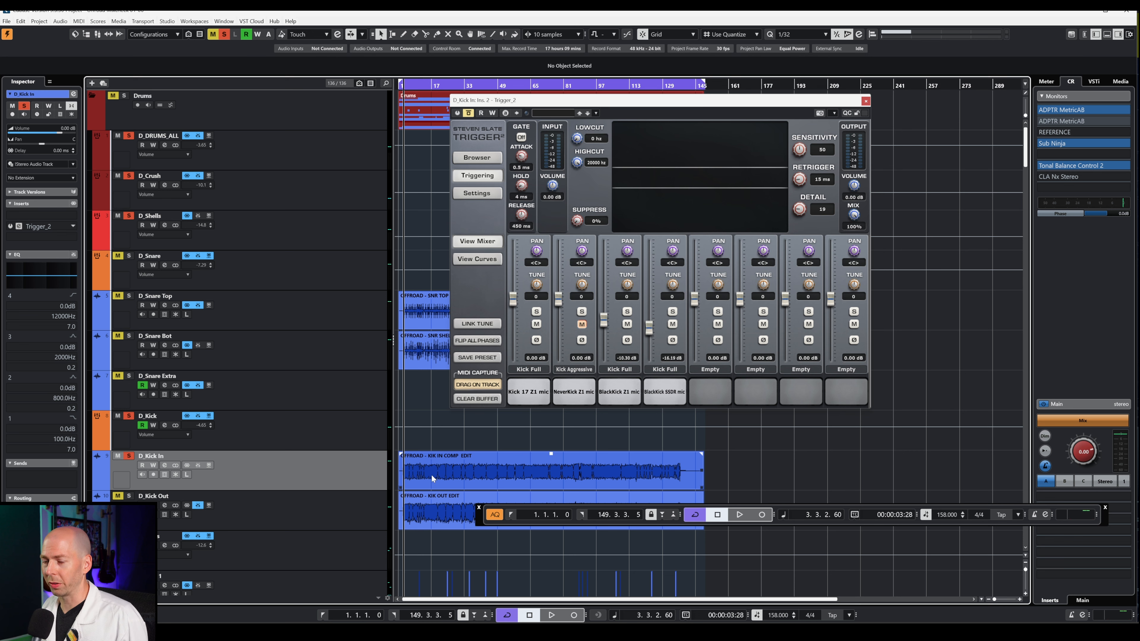
click(470, 114)
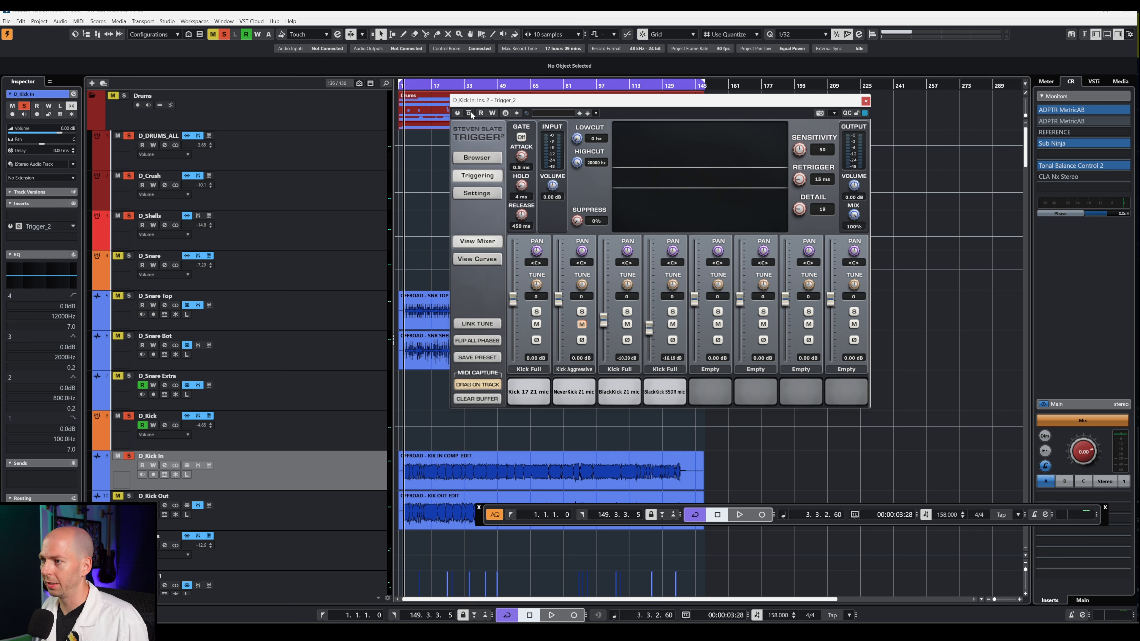
click(458, 113)
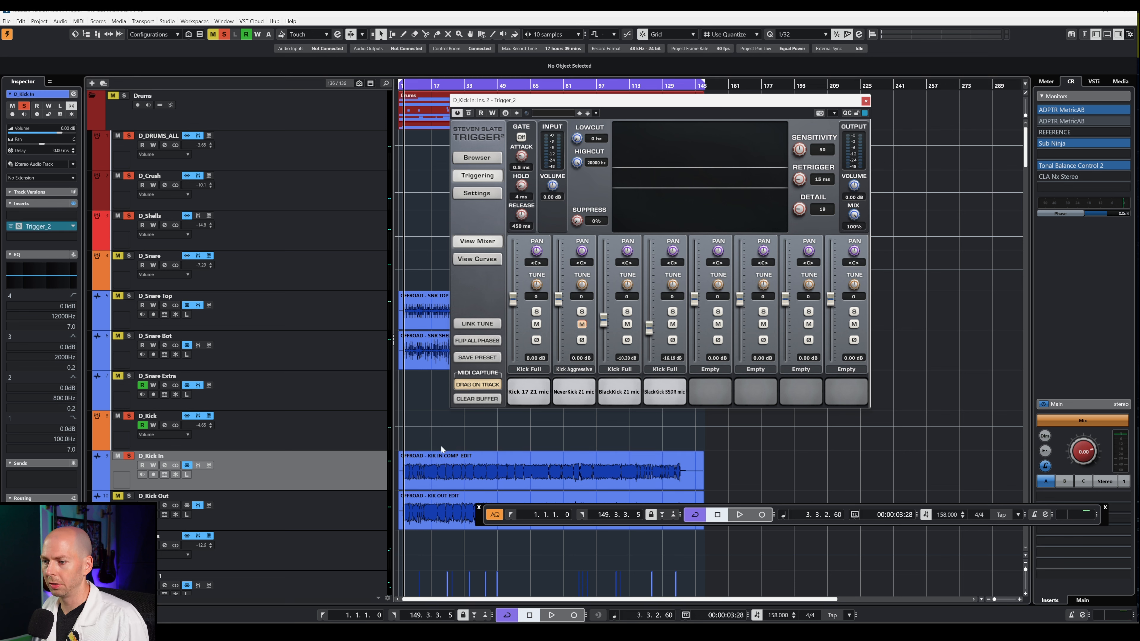
key(space)
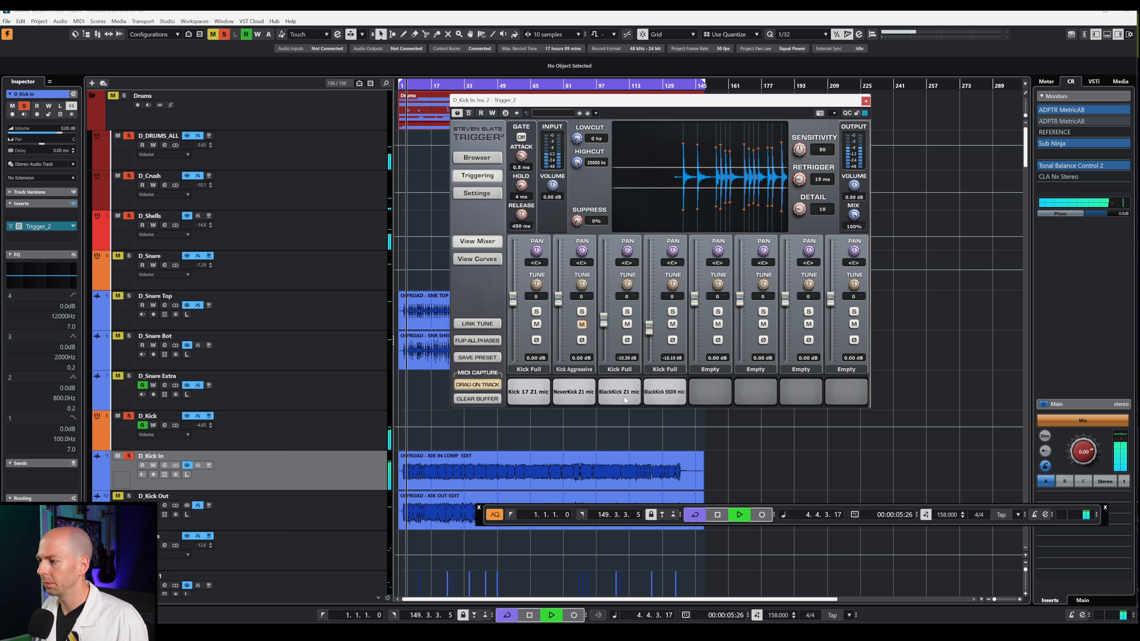
key(space)
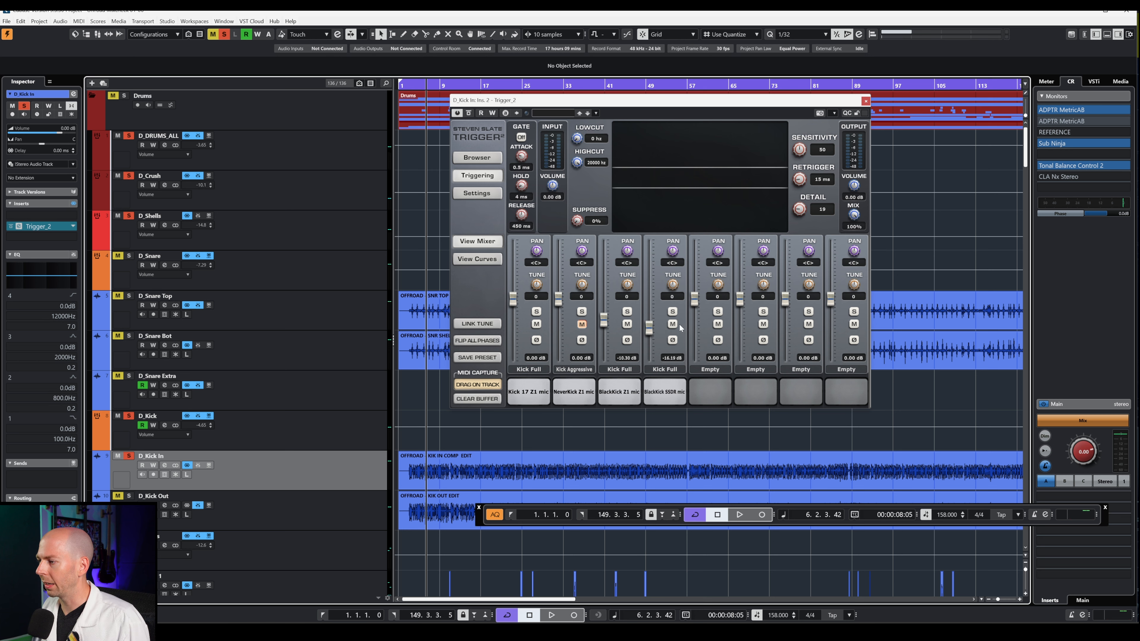
- Audition the Kick 17 Z1 mic sample and bring the Sub Ninja window into view
click(534, 392)
click(535, 392)
click(535, 392)
click(535, 392)
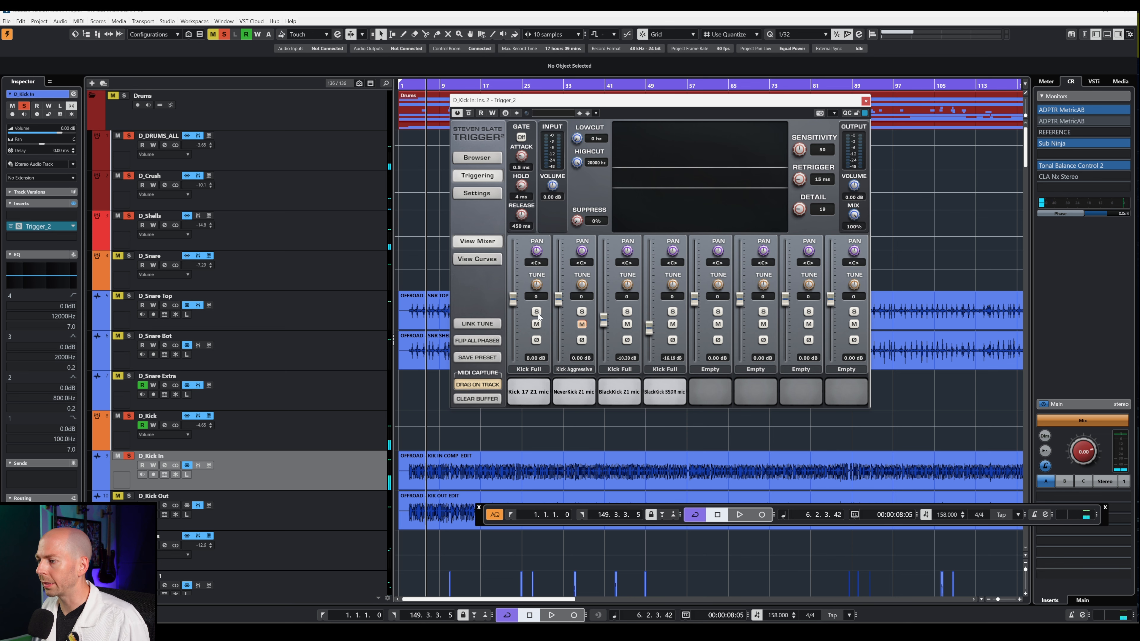
mouse_move(510, 80)
mouse_down()
mouse_move(553, 96)
mouse_move(511, 74)
mouse_up()
- Move Trigger_2 aside and lower Sub Ninja's frequency to 125 Hz, playing to compare kick waveforms
click(612, 143)
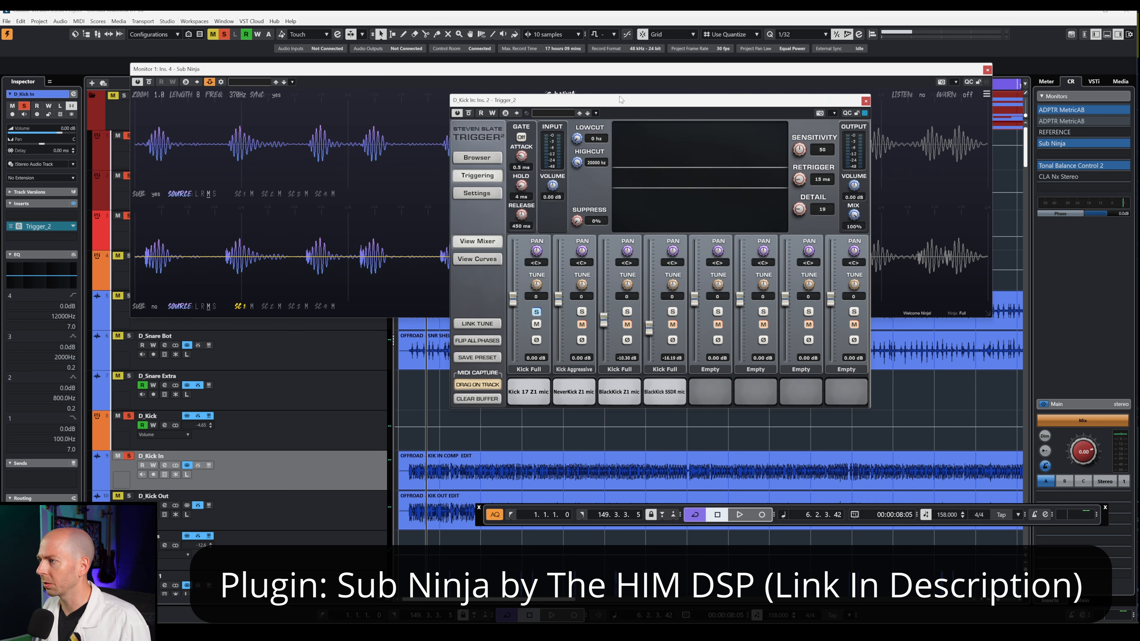
drag(619, 96, 681, 305)
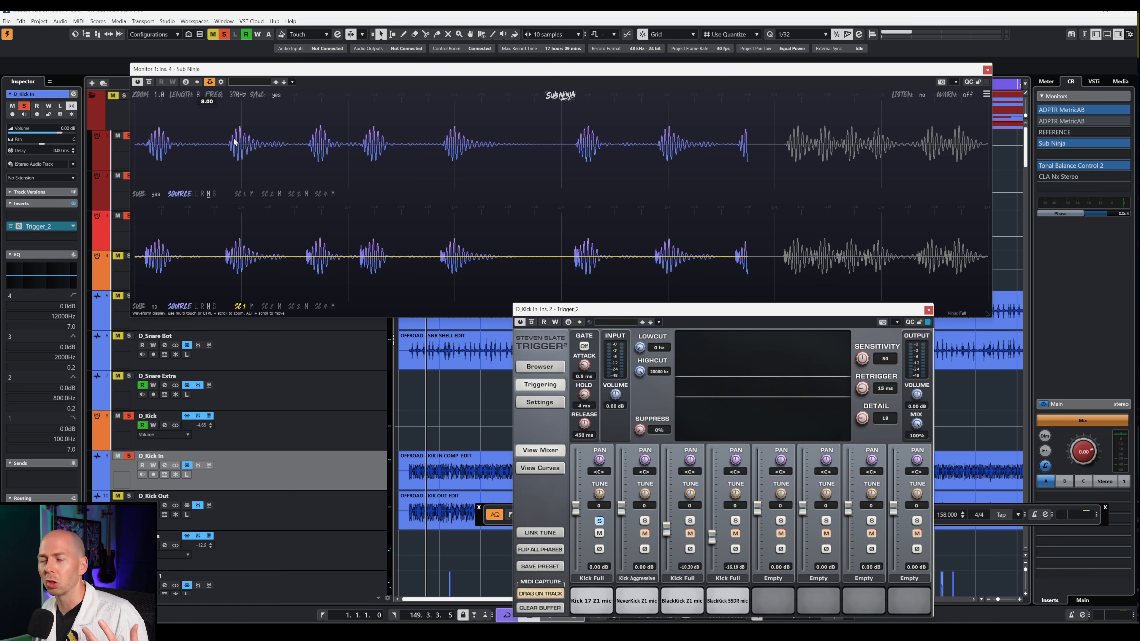
drag(238, 100, 230, 13)
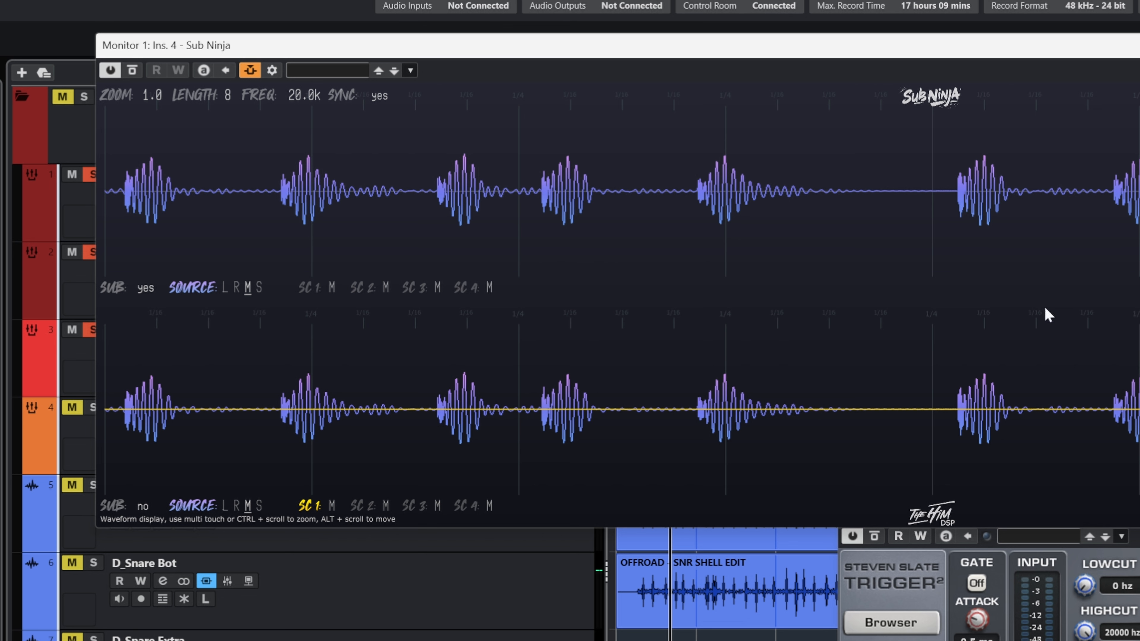
drag(308, 103, 373, 163)
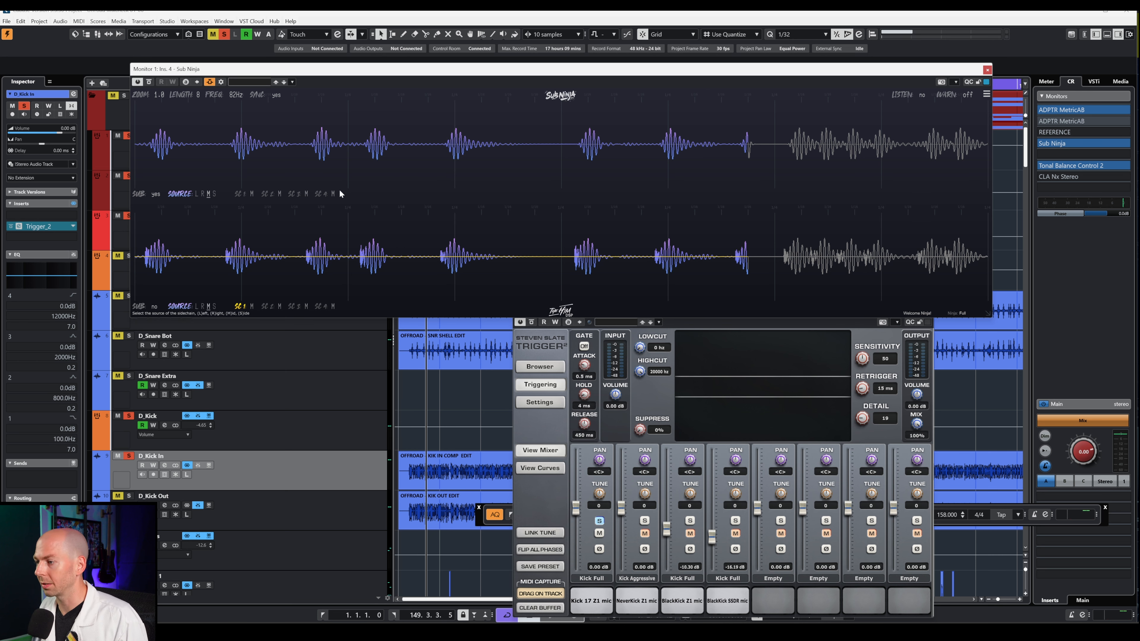
key(space)
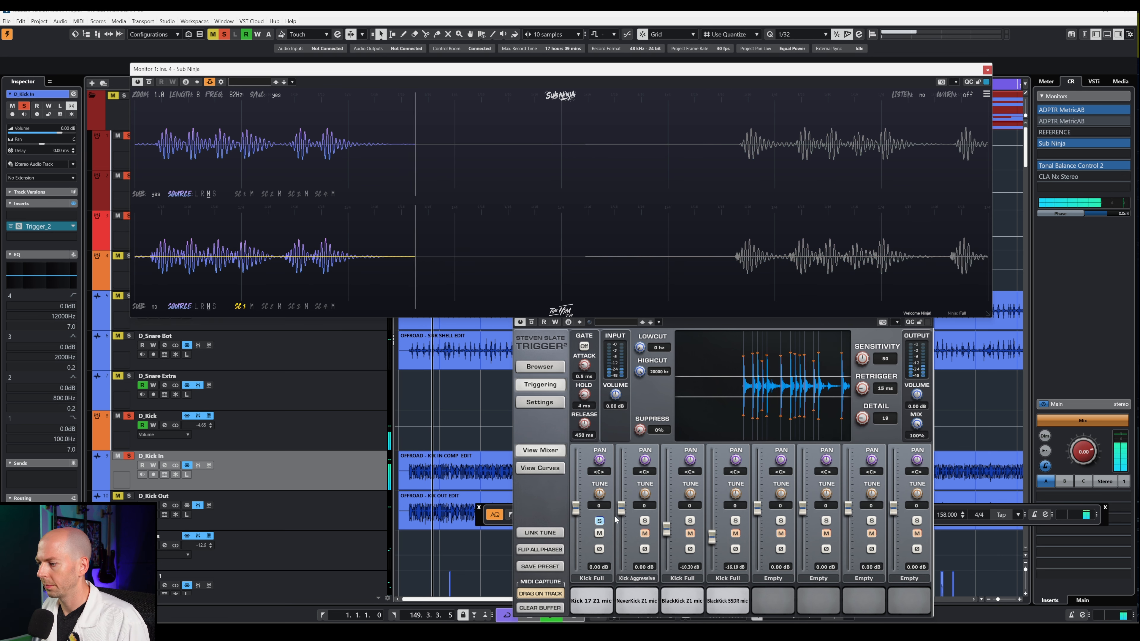
key(space)
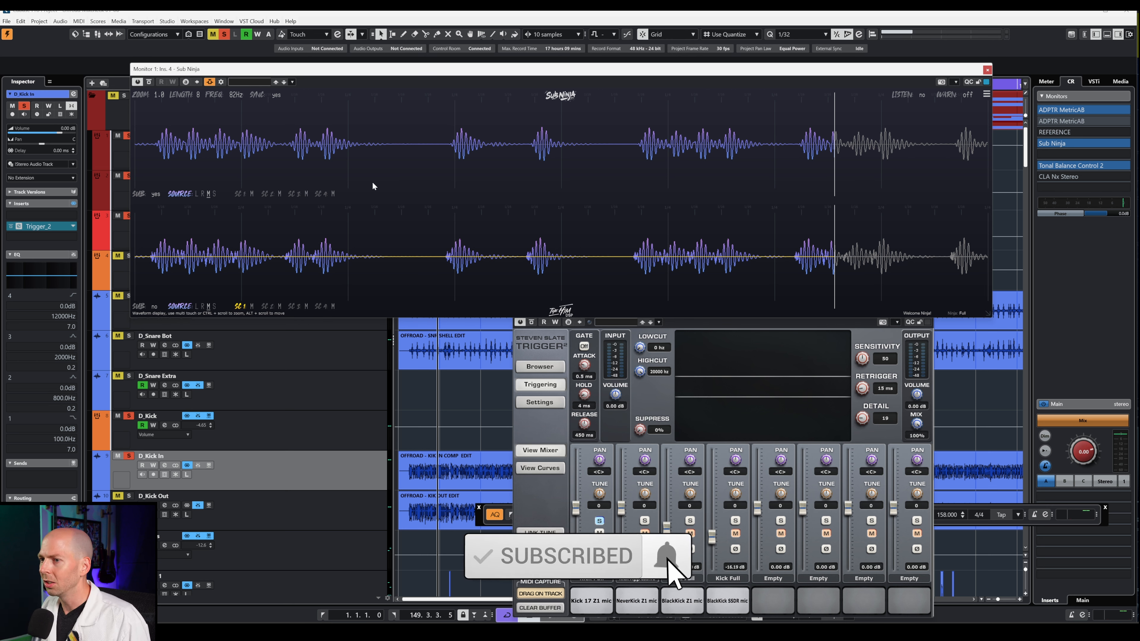
- Audition the Kick 17 Z1 mic pad and set the loop range to bars 6–8
click(601, 507)
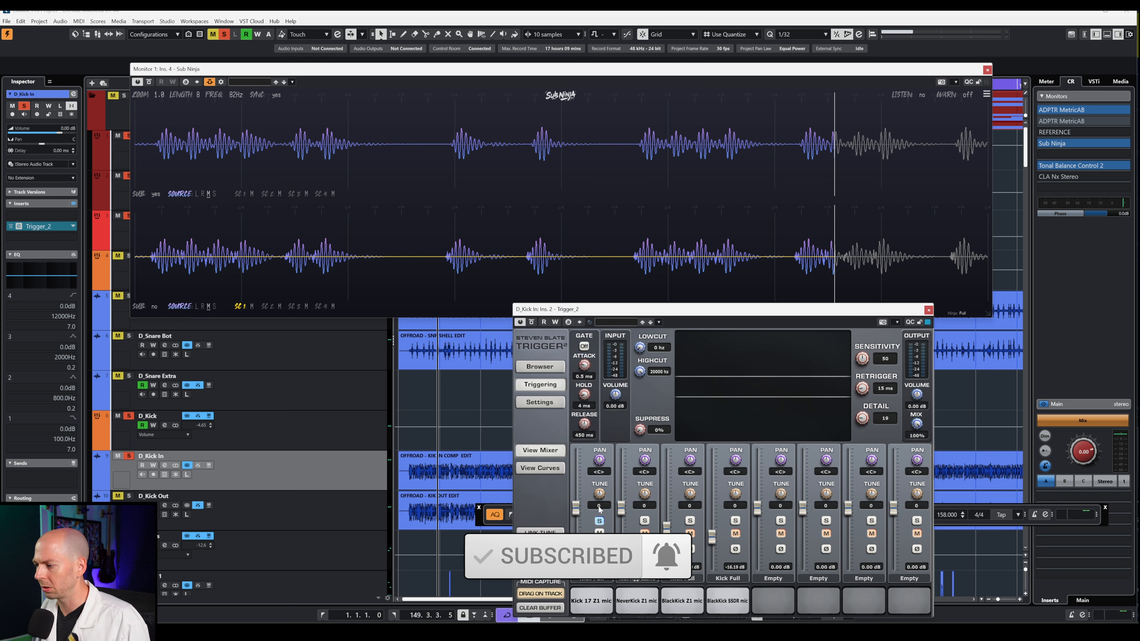
click(583, 601)
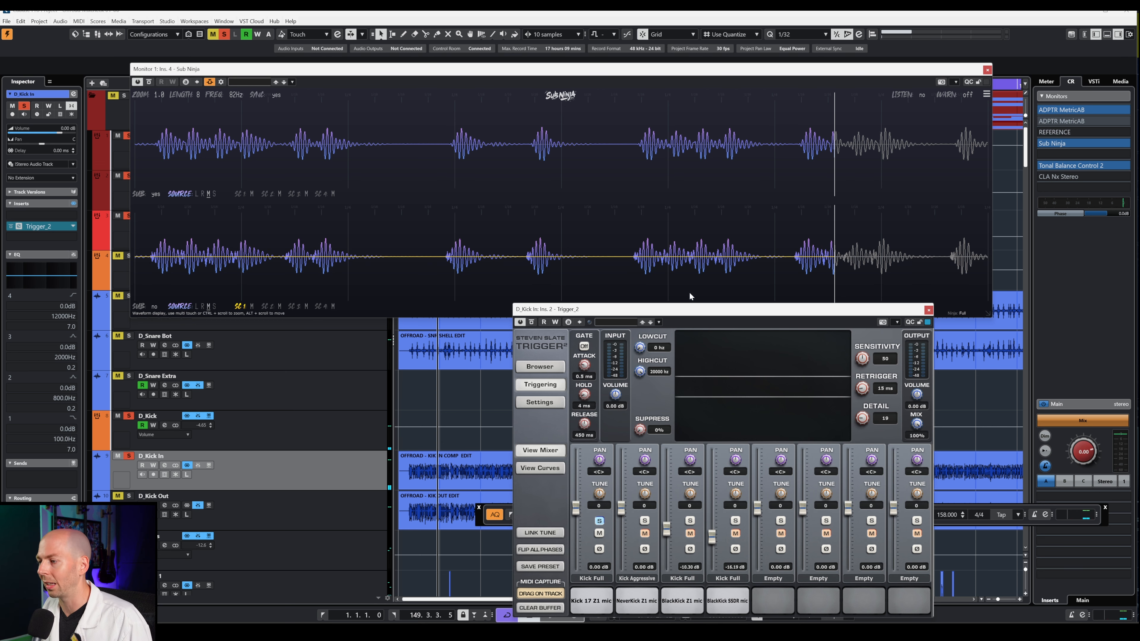
drag(653, 71, 662, 244)
key(h)
key(h)
key(h)
key(h)
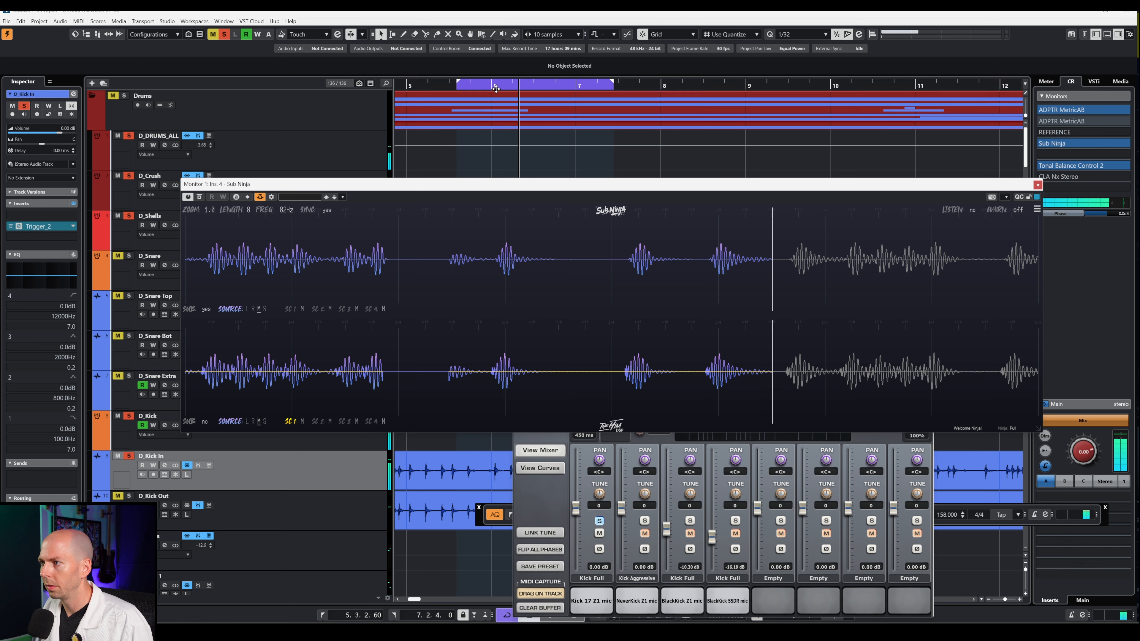
drag(496, 88, 664, 86)
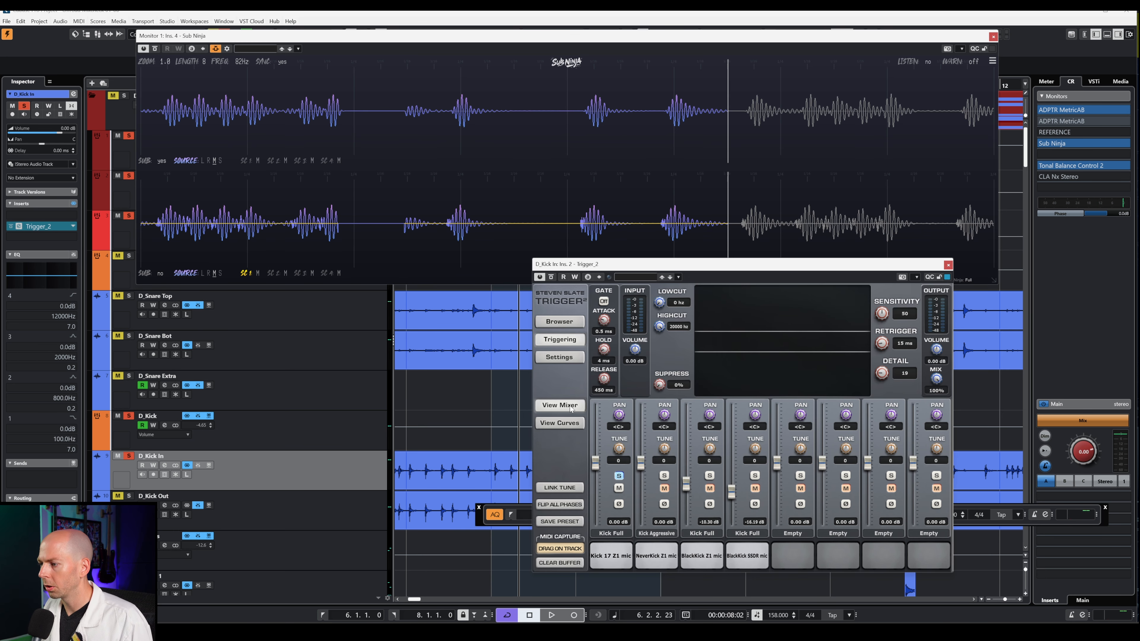
- In Trigger's curves view, set the first slot's release to 0.02 s and trim its sustain slightly
click(561, 423)
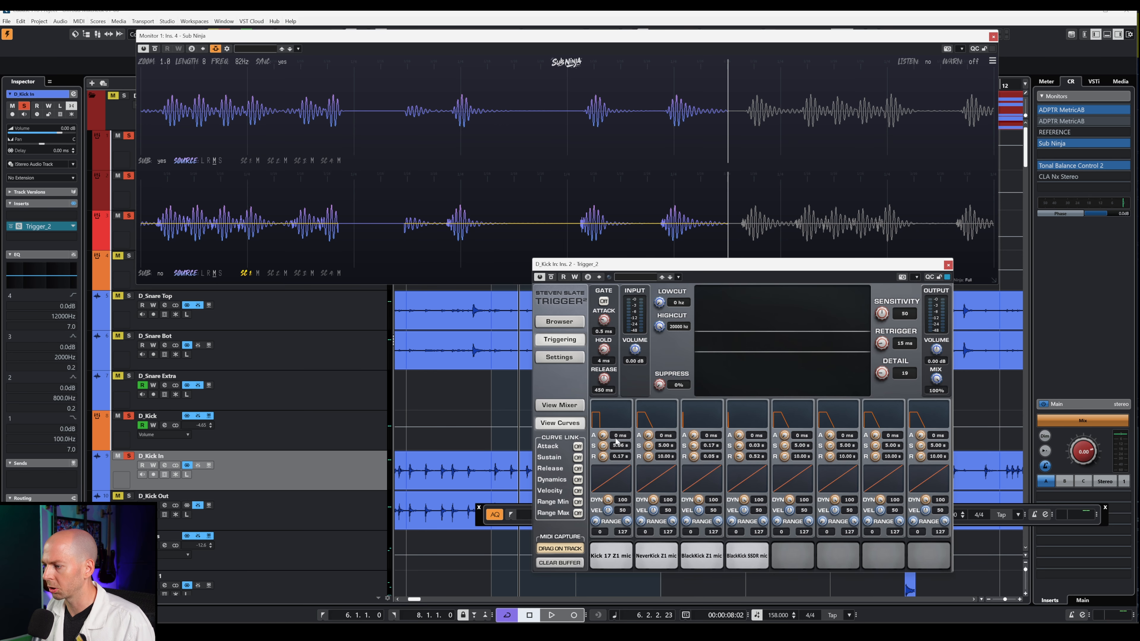
drag(602, 453, 602, 406)
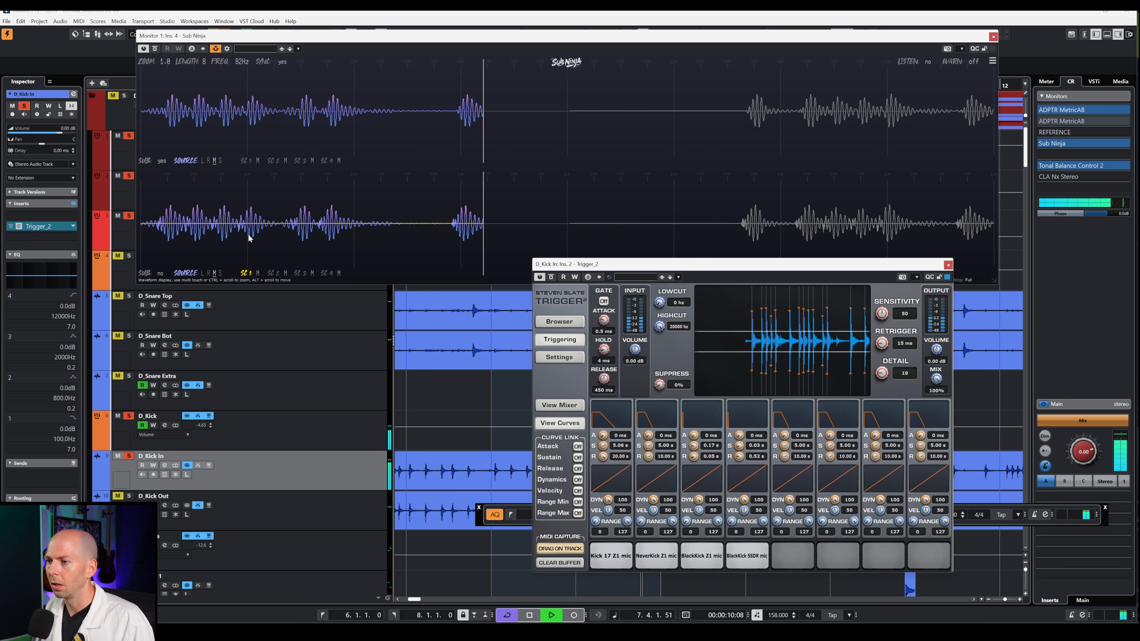
key(space)
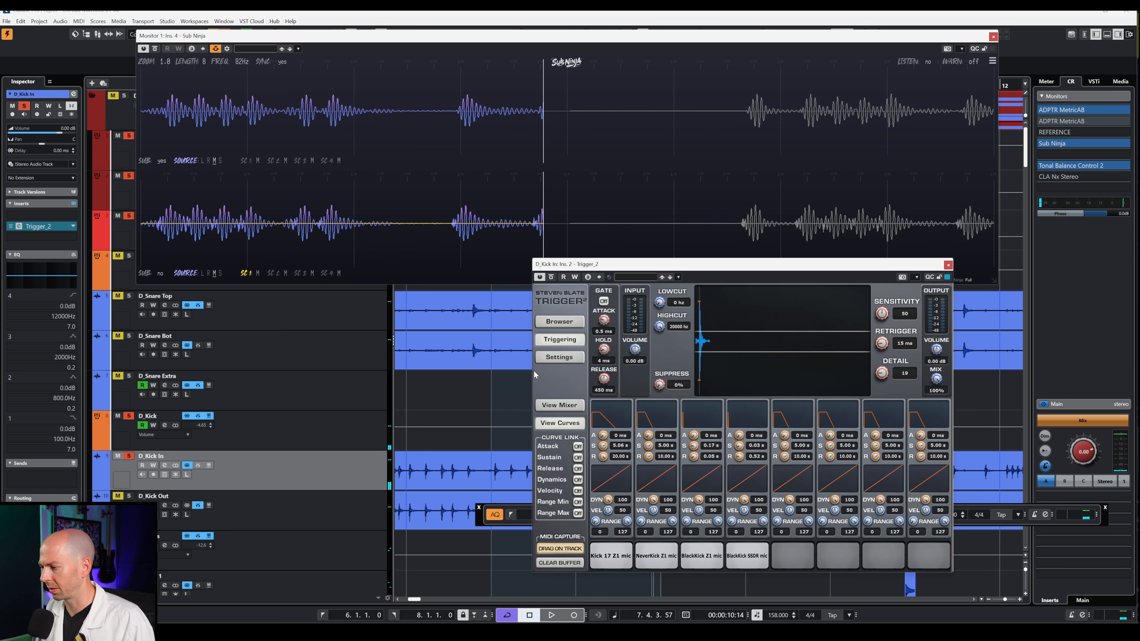
drag(602, 477, 601, 529)
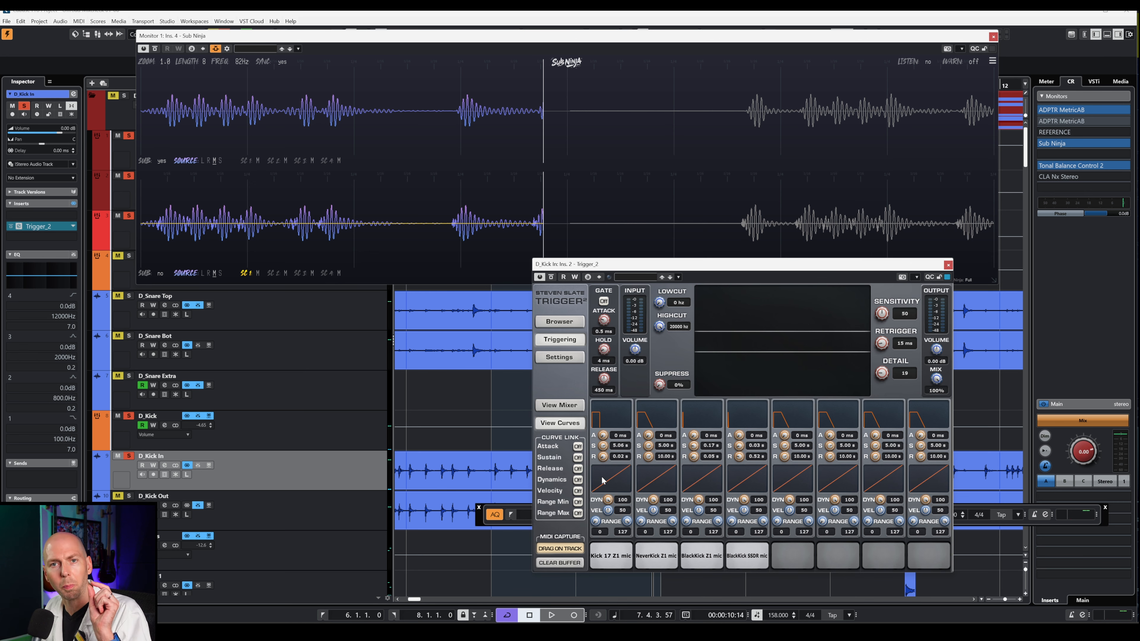
drag(603, 457, 603, 480)
key(space)
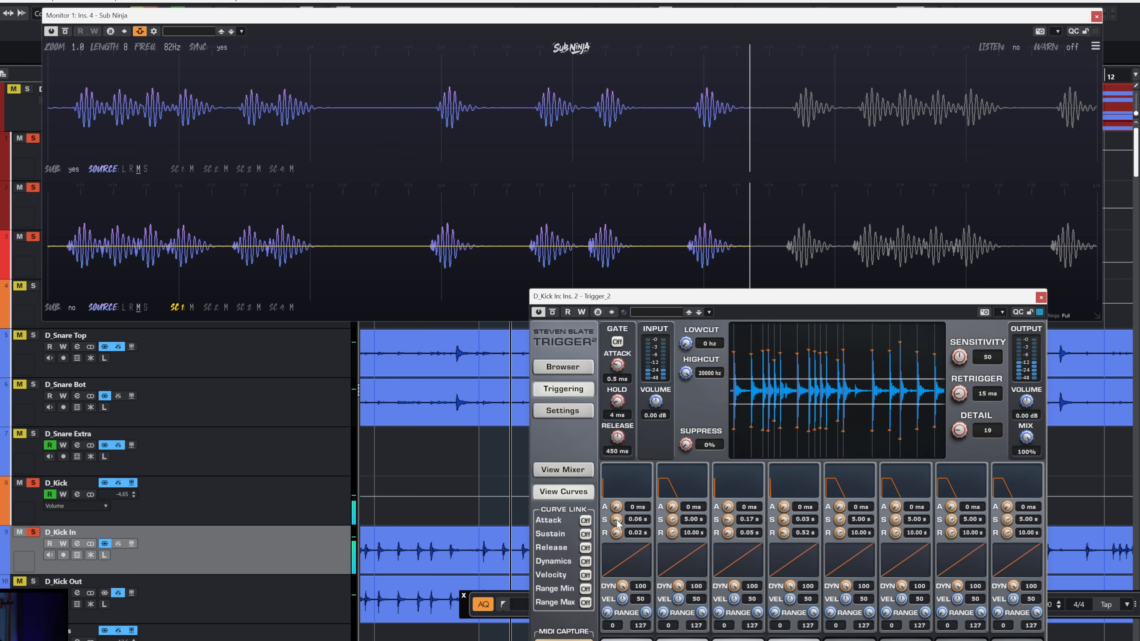
drag(616, 519, 619, 537)
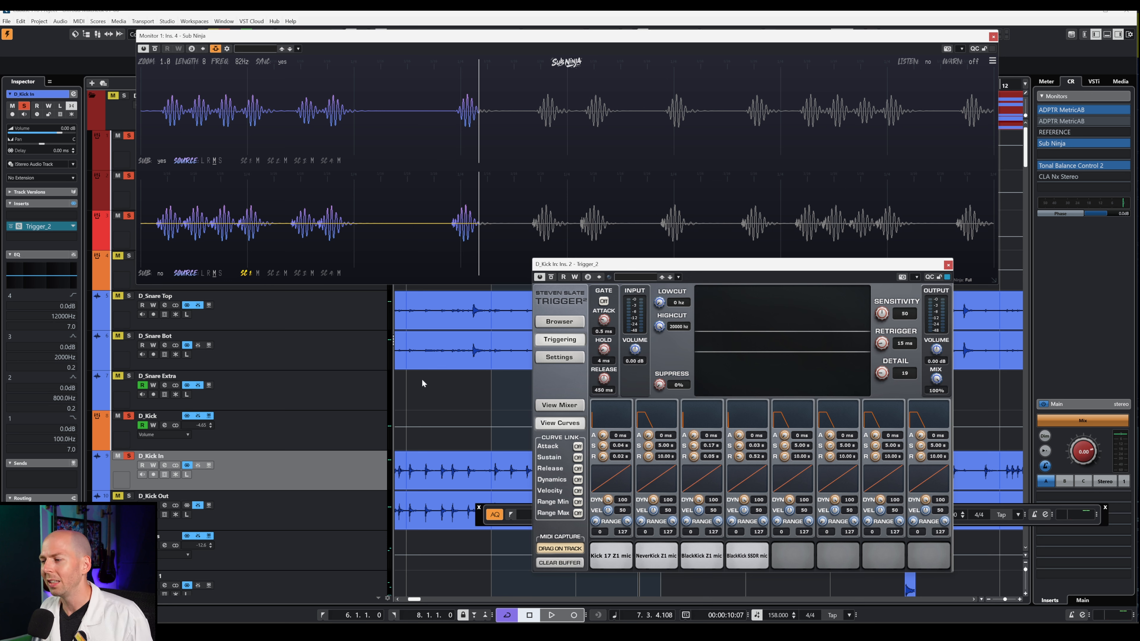
- Show Trigger's layer mixer and solo the BlackKick Z1 mic slot, auditioning it against Kick 17 Z1 mic
click(609, 557)
click(559, 321)
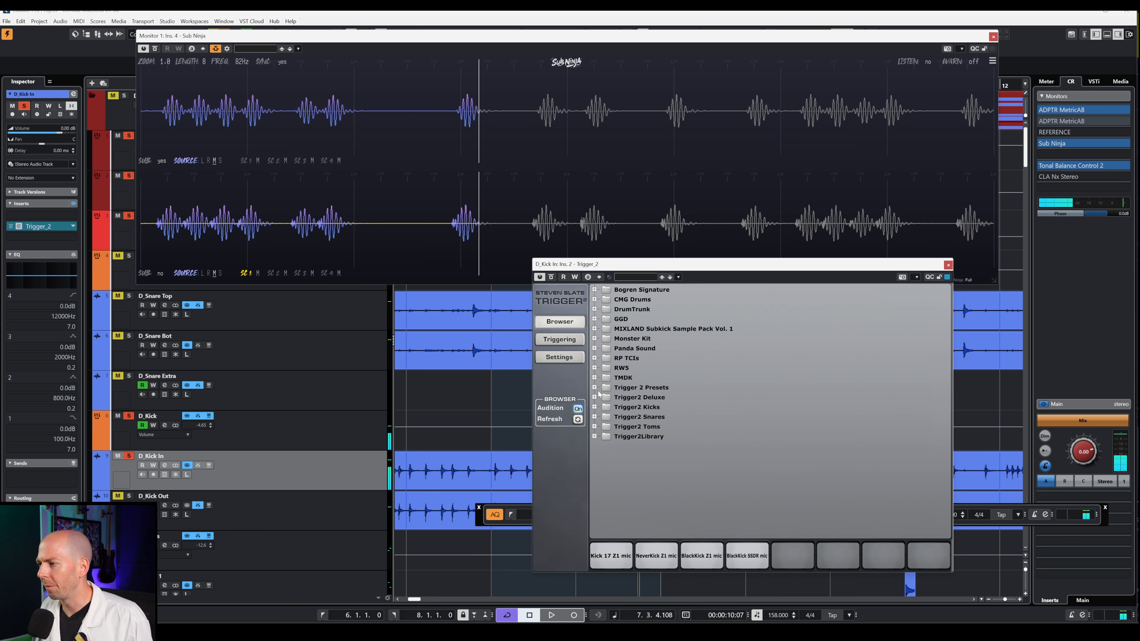
click(561, 340)
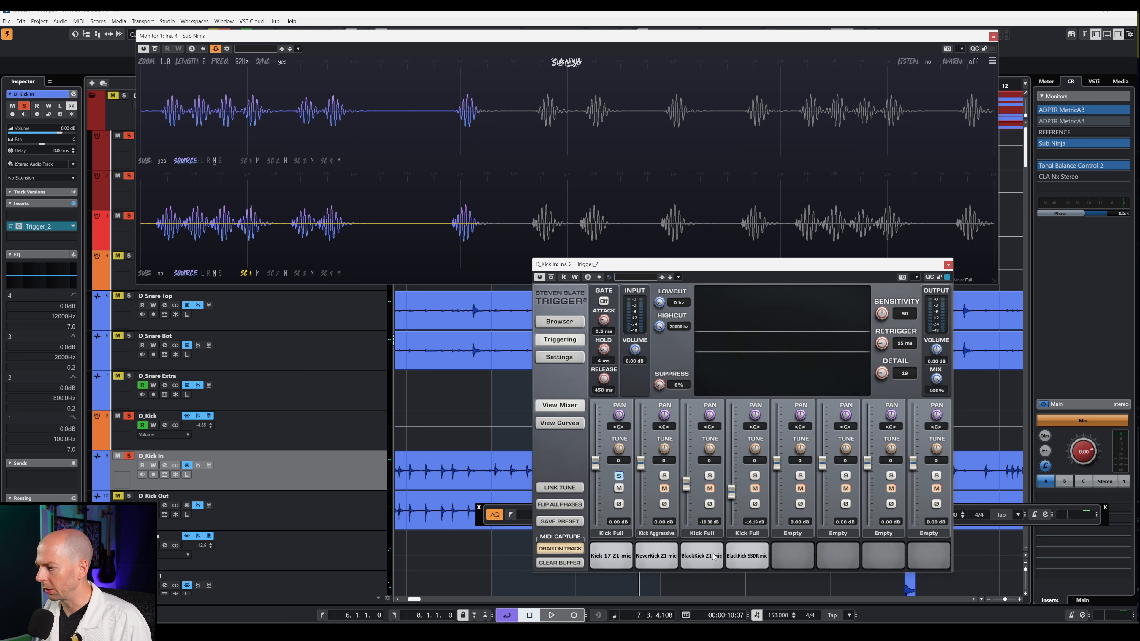
click(702, 557)
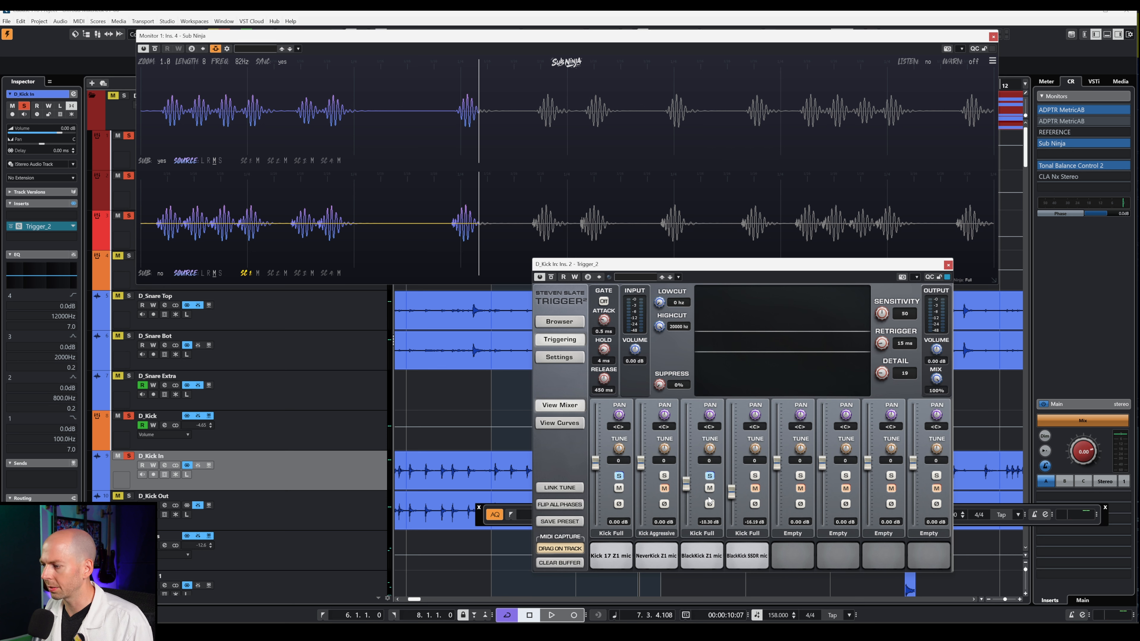
click(708, 565)
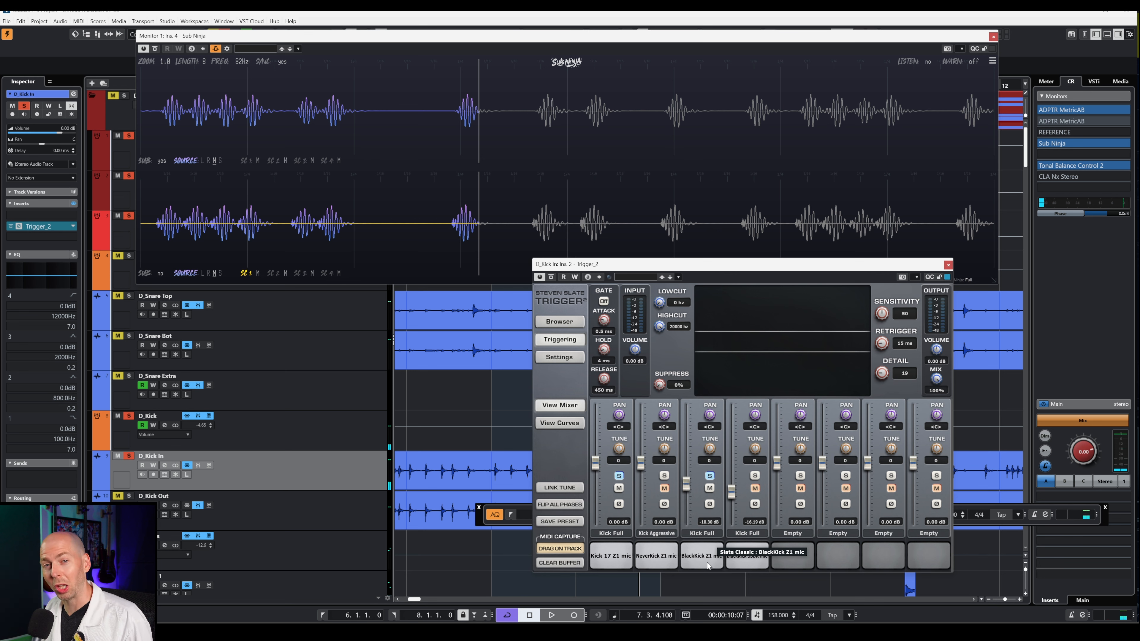
click(708, 566)
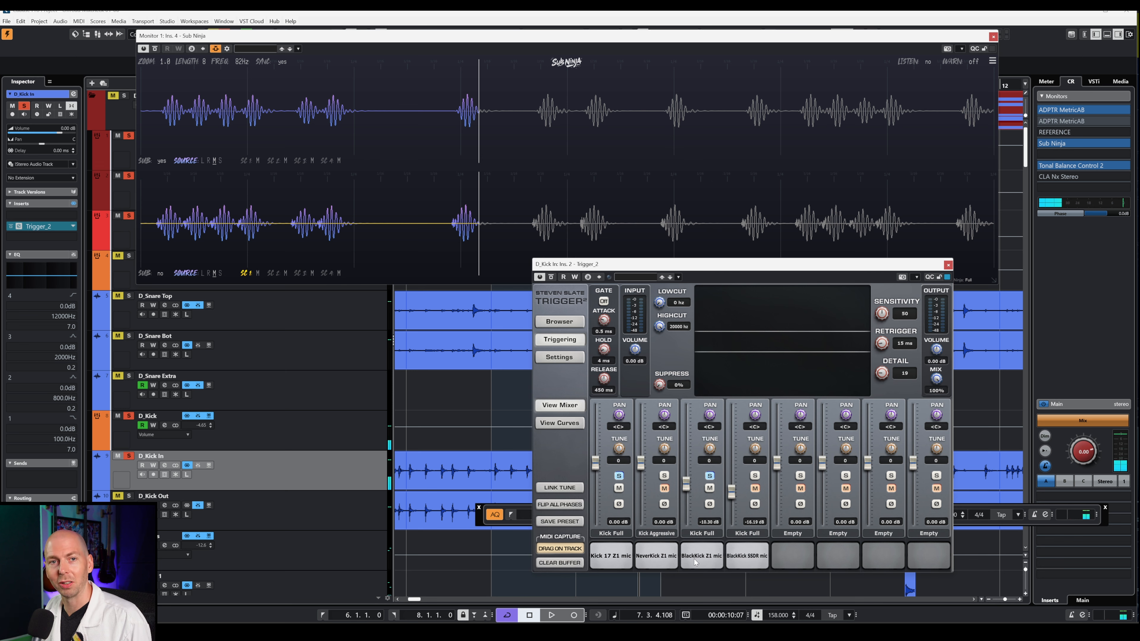
click(710, 475)
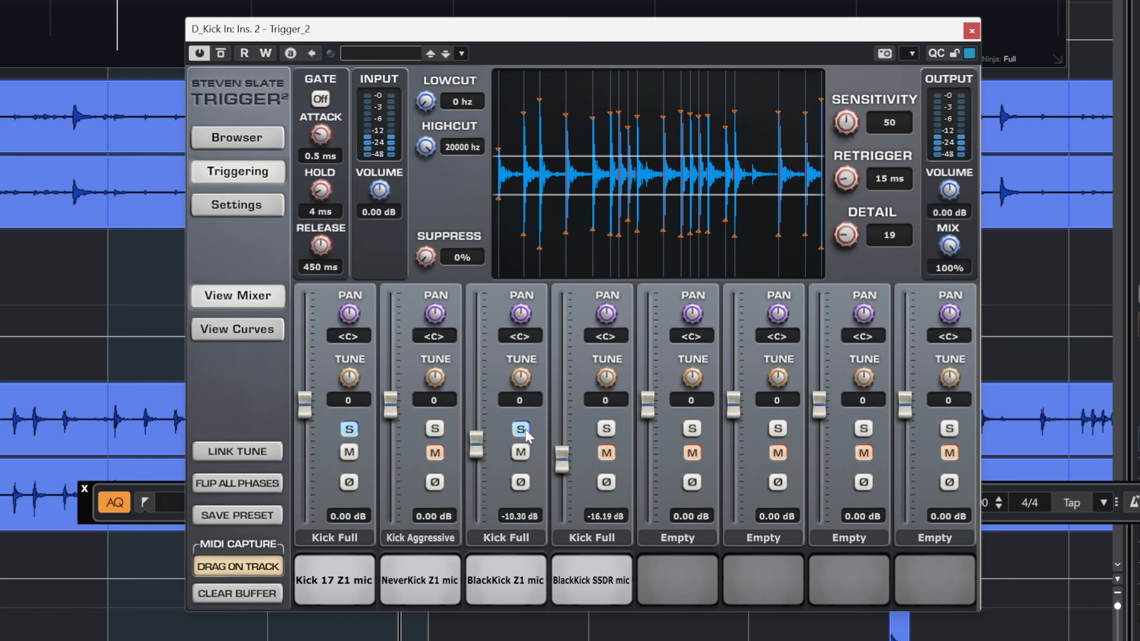
click(520, 429)
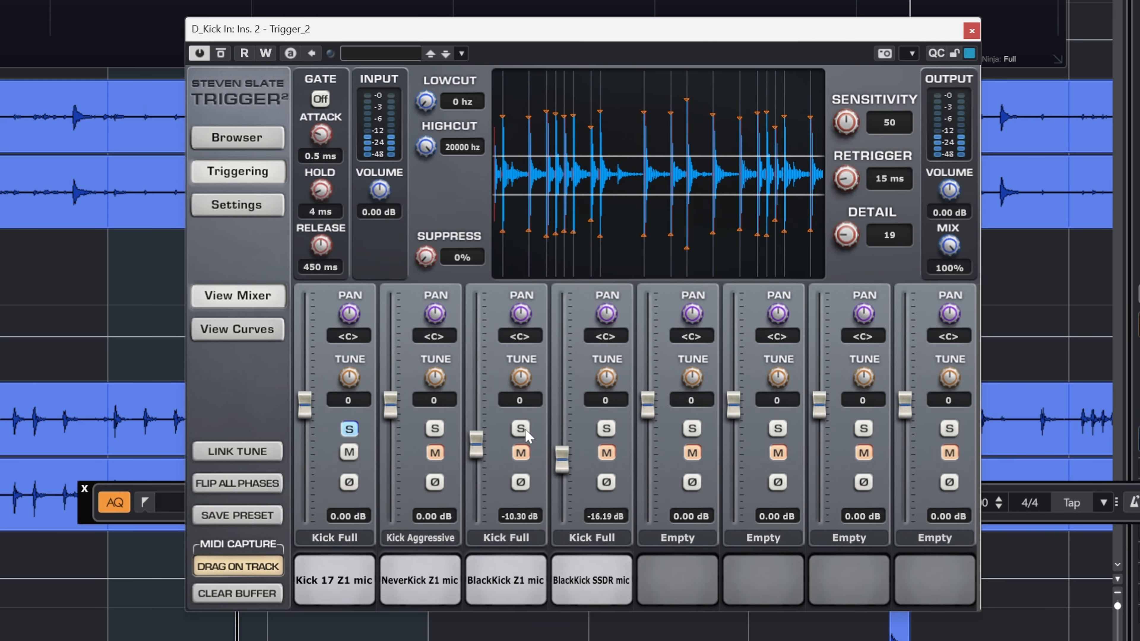
click(520, 429)
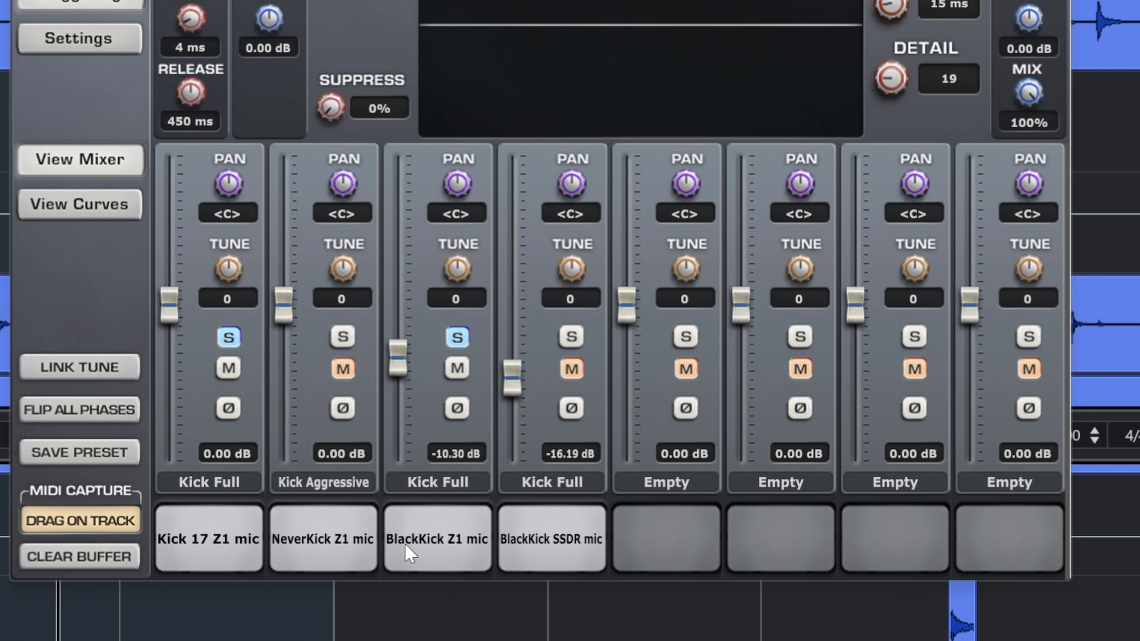
- Solo the BlackKick SSDR mic slot and set its fader to -13.71 dB while playing
click(568, 345)
click(550, 540)
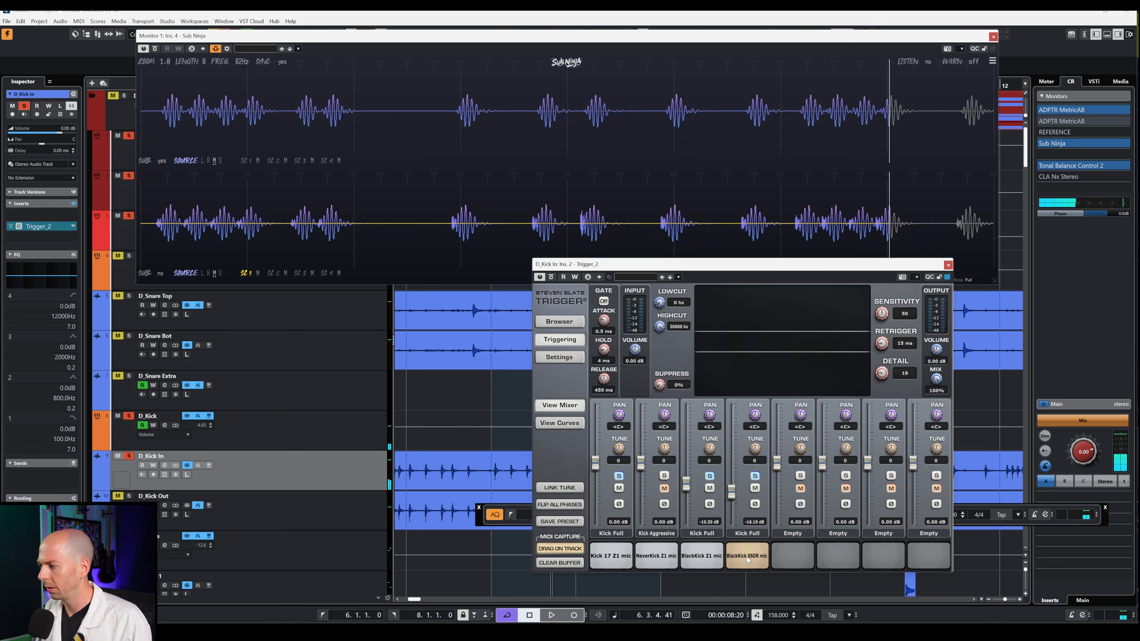
mouse_move(732, 493)
mouse_down()
mouse_move(735, 467)
mouse_move(739, 499)
mouse_up()
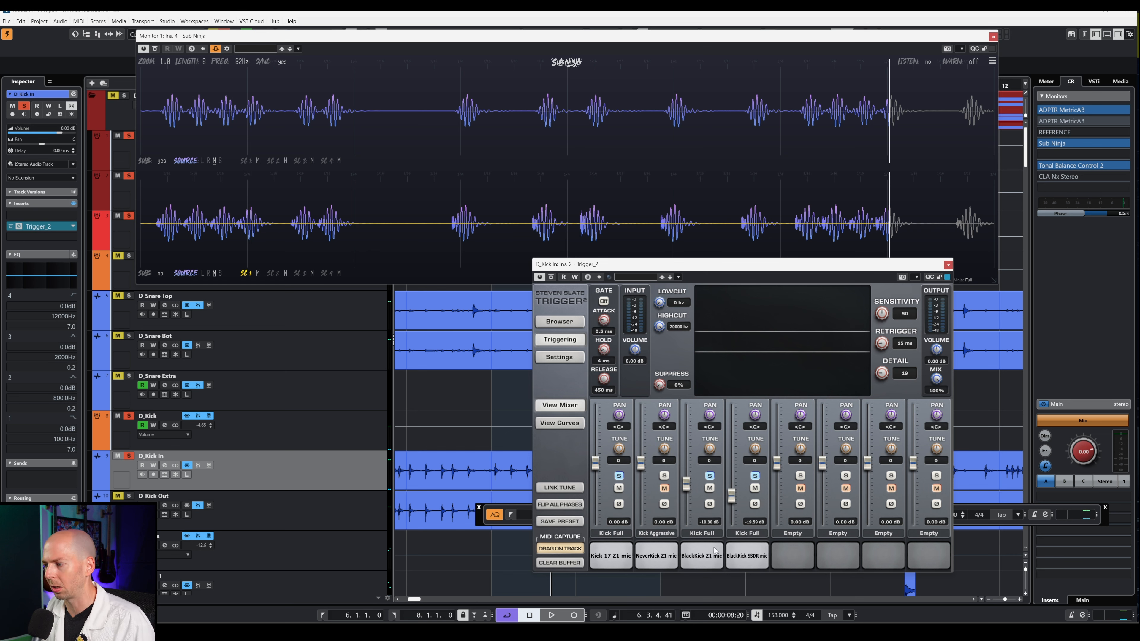
key(space)
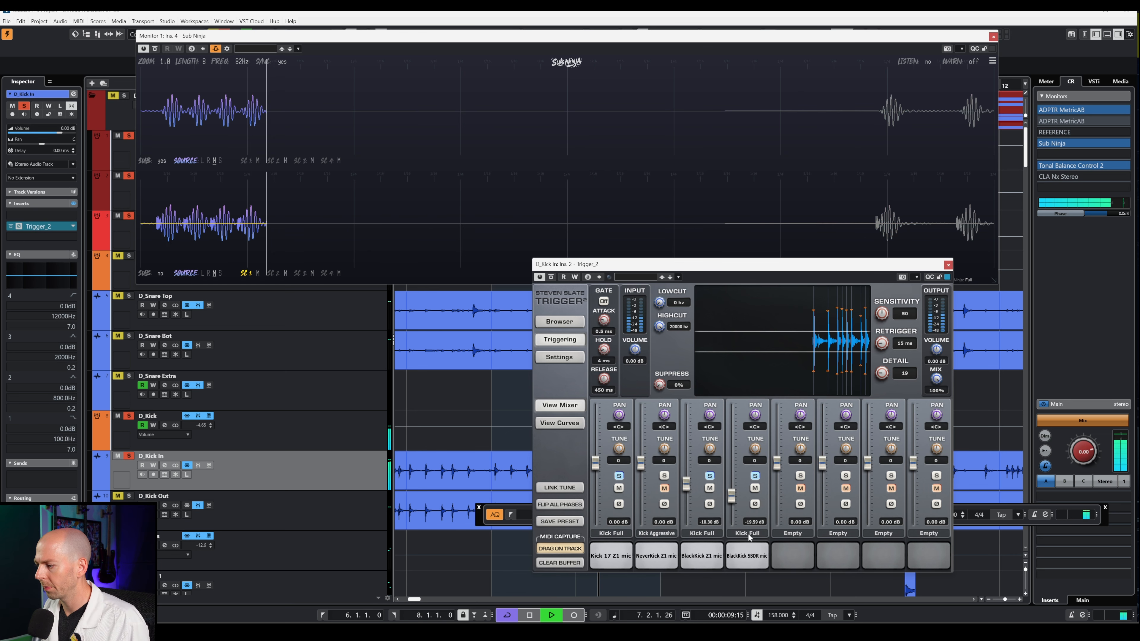
drag(732, 496, 734, 472)
key(space)
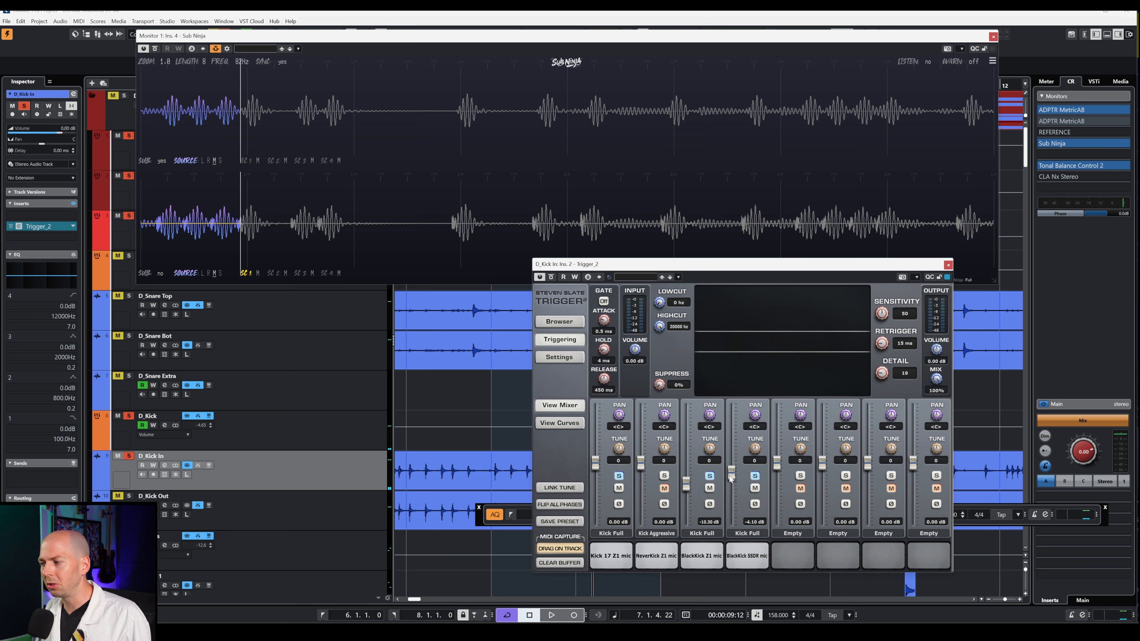
drag(730, 479, 737, 492)
key(space)
key(space)
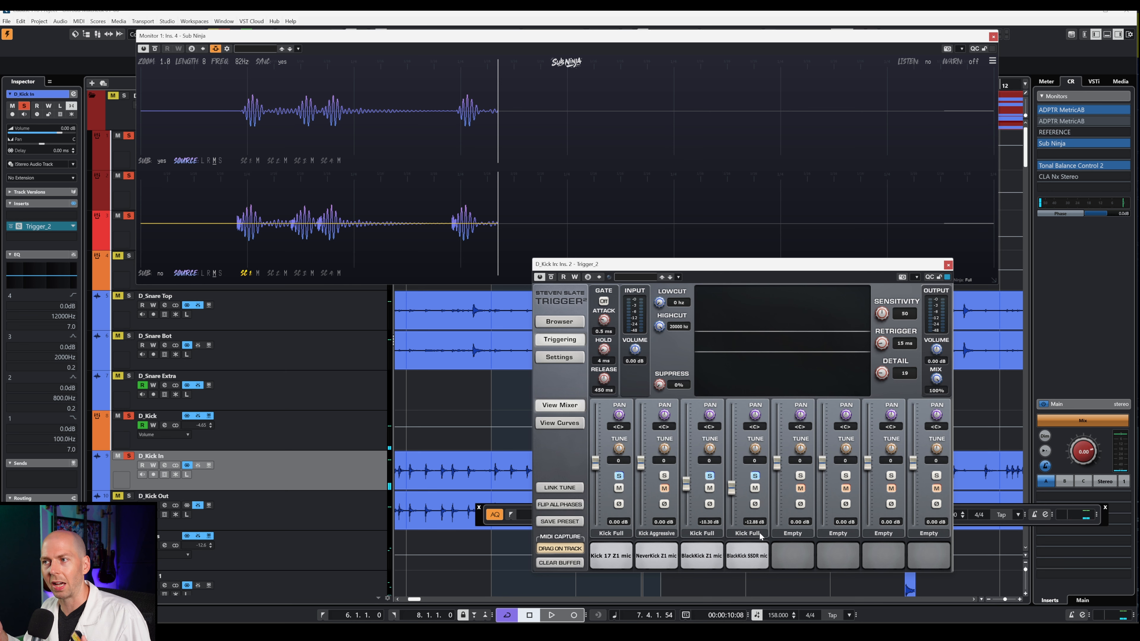
key(space)
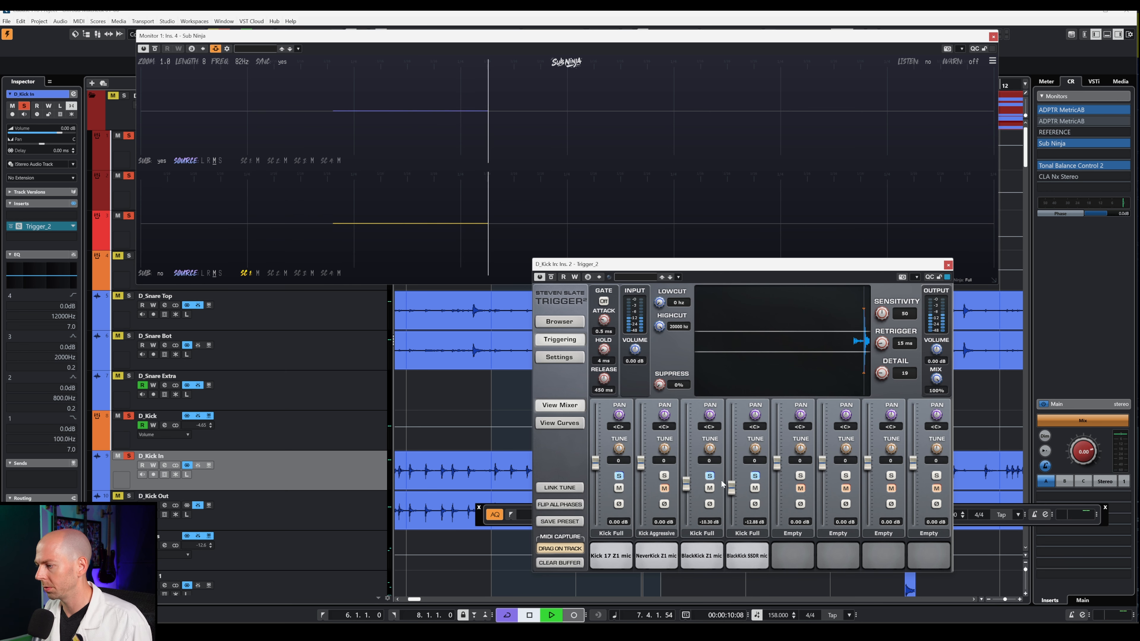
drag(731, 491, 736, 490)
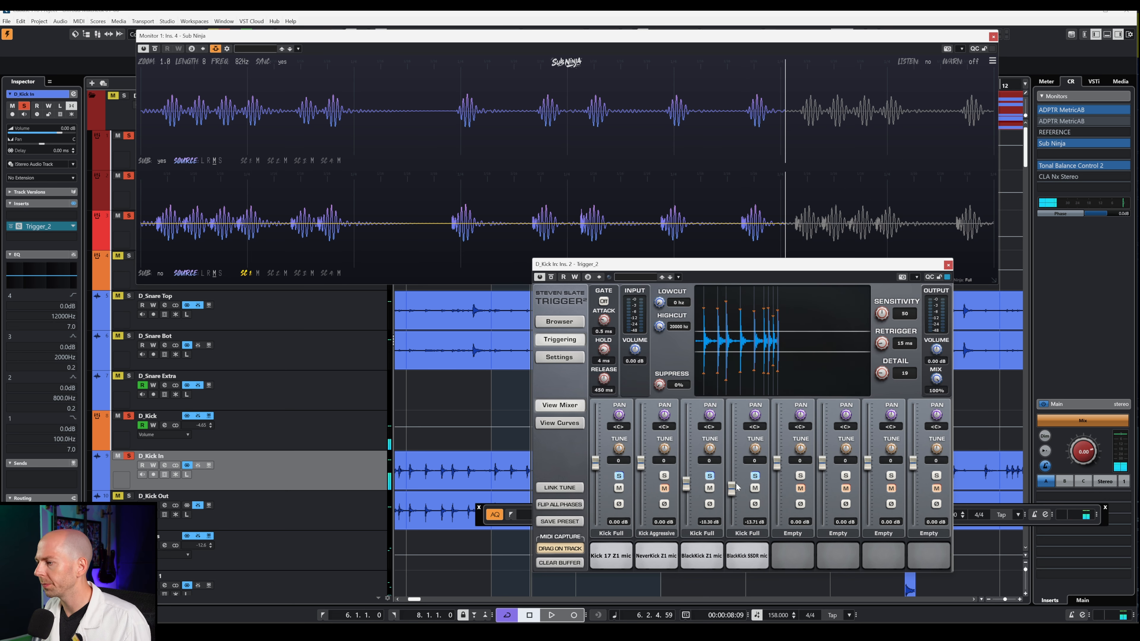
key(space)
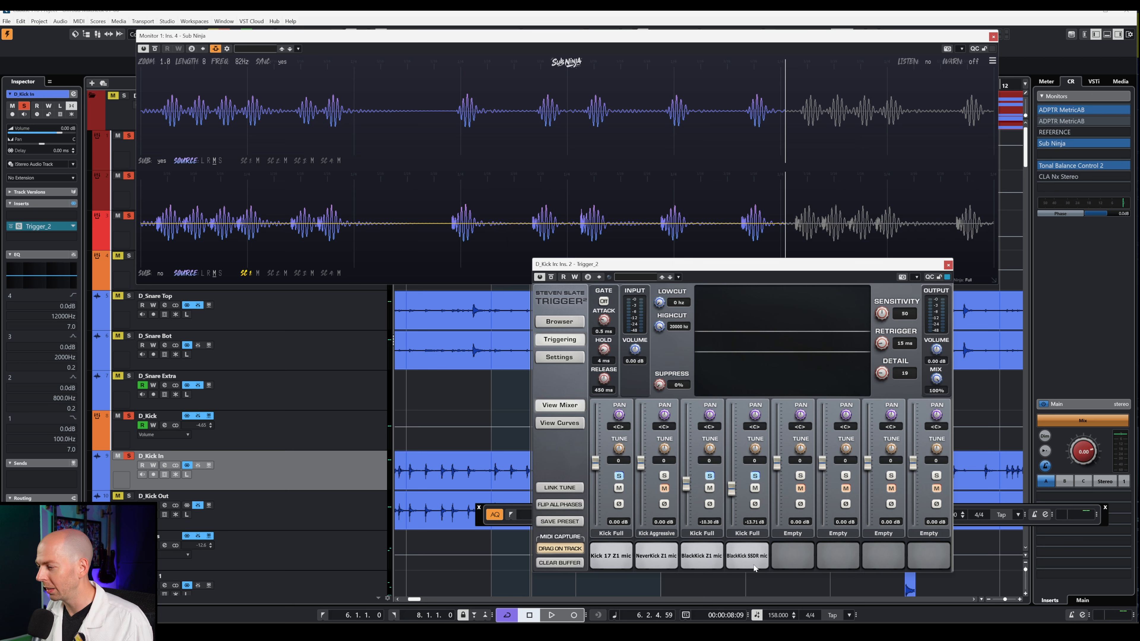
- Unsolo the fourth and third Trigger slots and open the sample browser
click(754, 475)
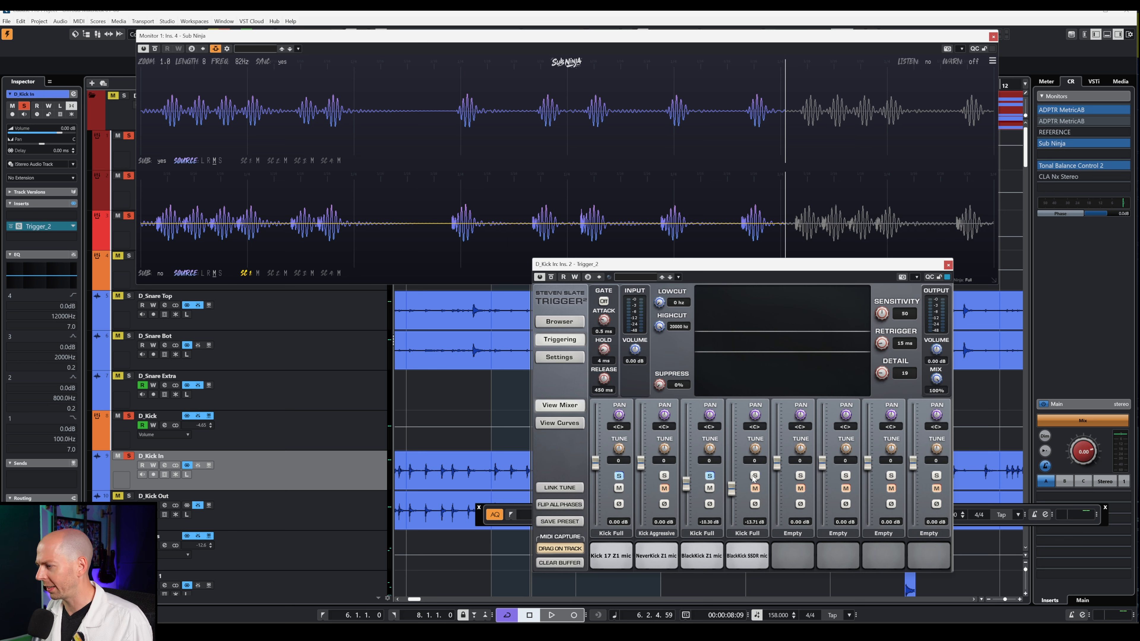
click(710, 476)
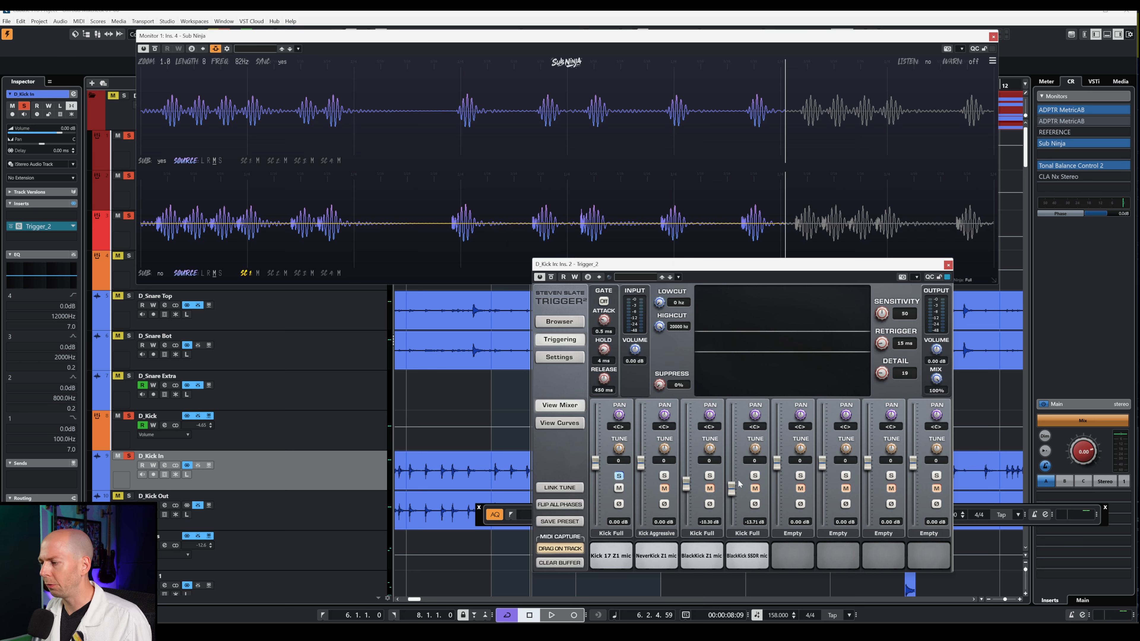
click(560, 321)
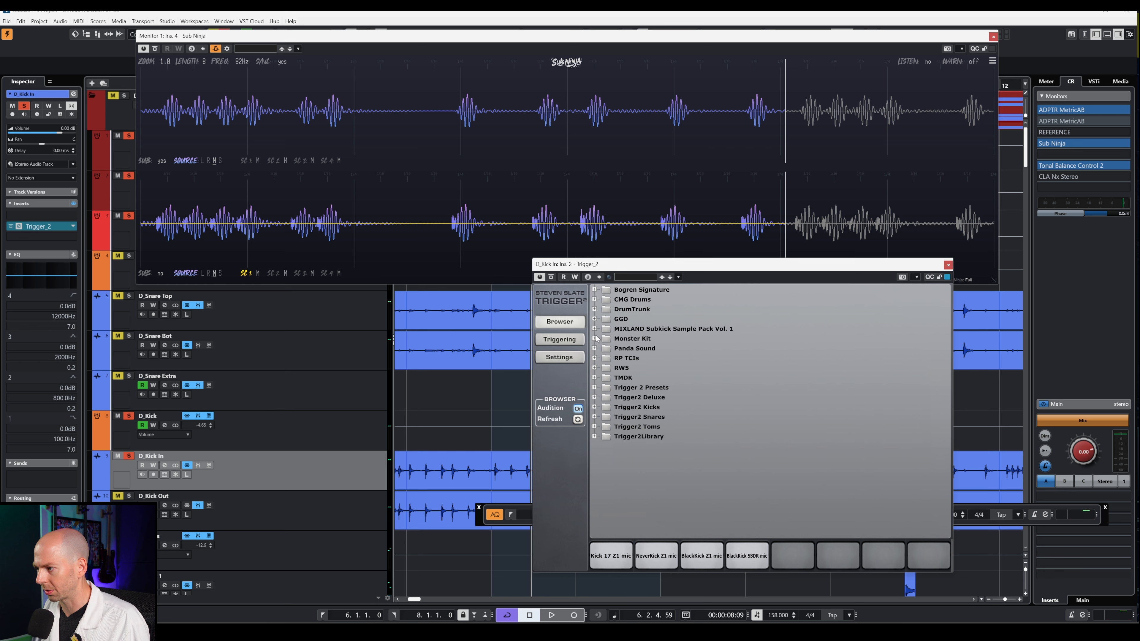
- Load Fate.tci from TMDK > Kick into Trigger's fifth slot and return to Triggering
click(623, 378)
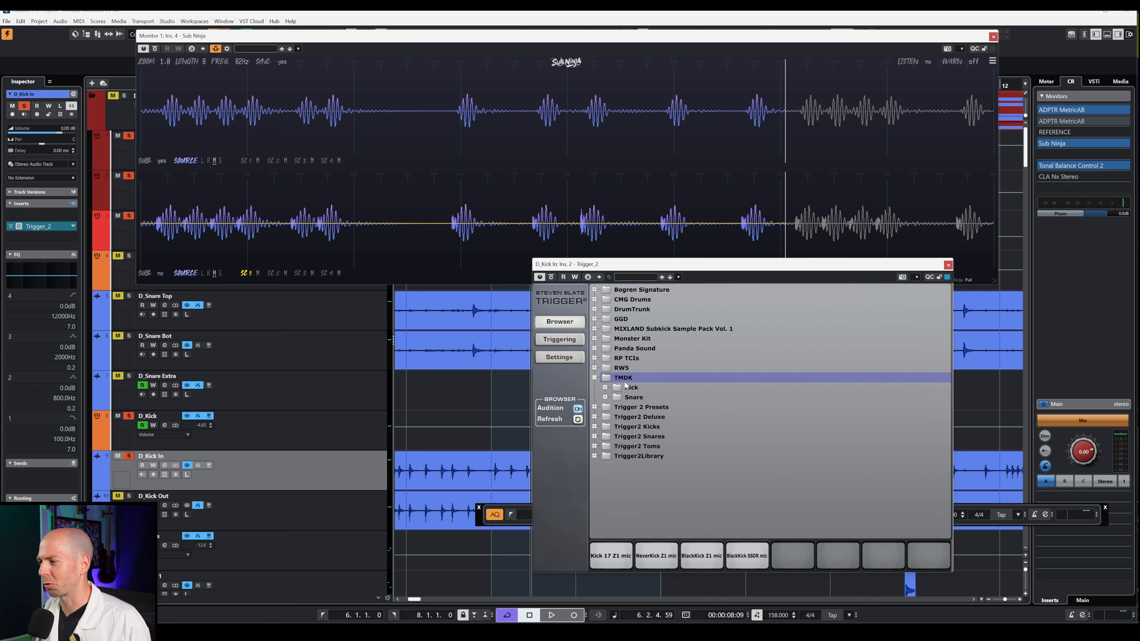
click(606, 387)
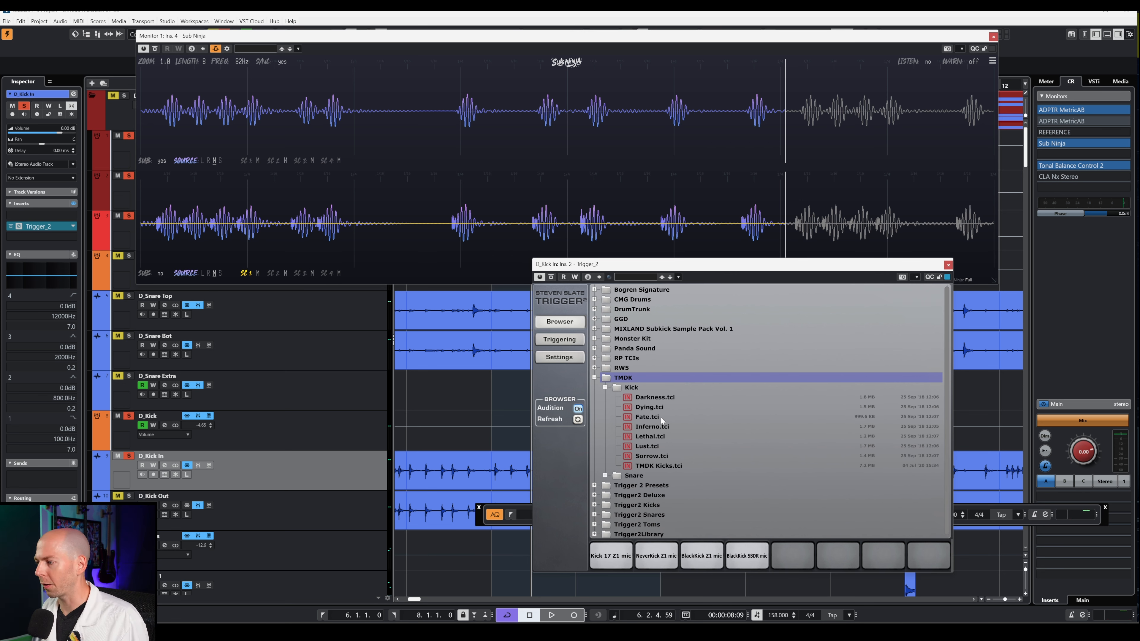
click(651, 416)
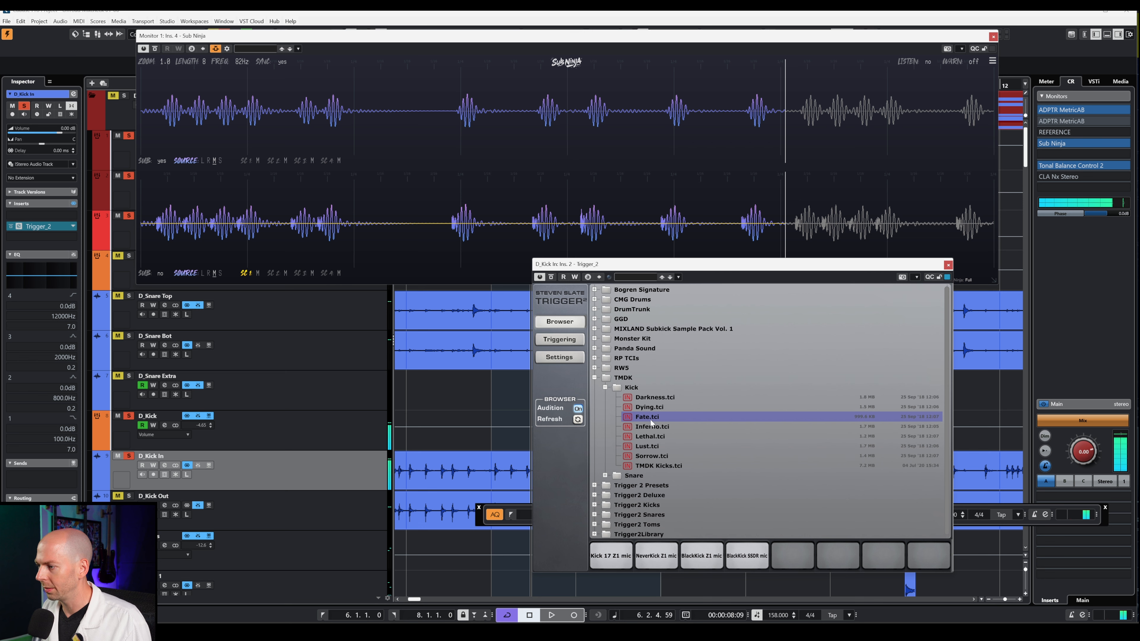
drag(651, 420, 791, 560)
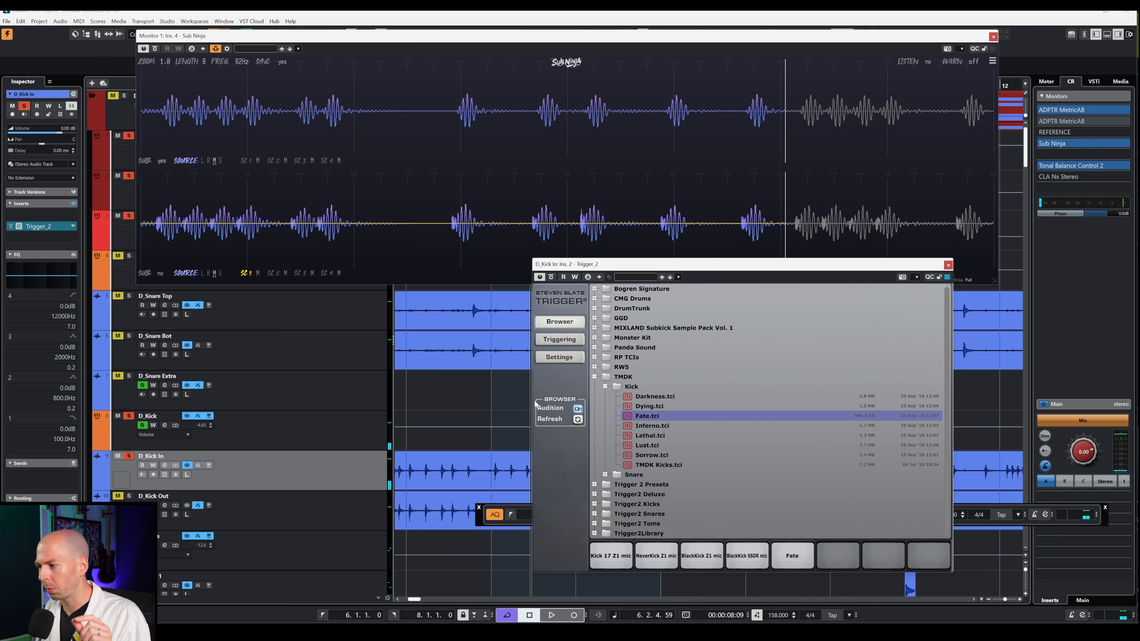
click(565, 339)
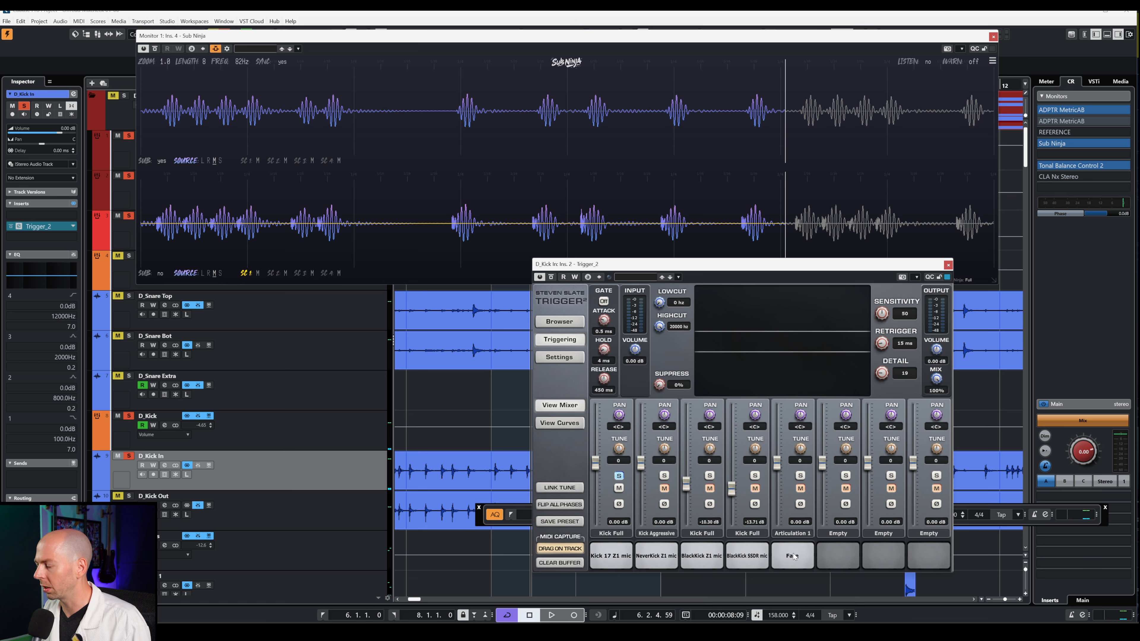
- Solo the Fate layer and pull its level down to -6.26 dB, checking against Sub Ninja
click(799, 475)
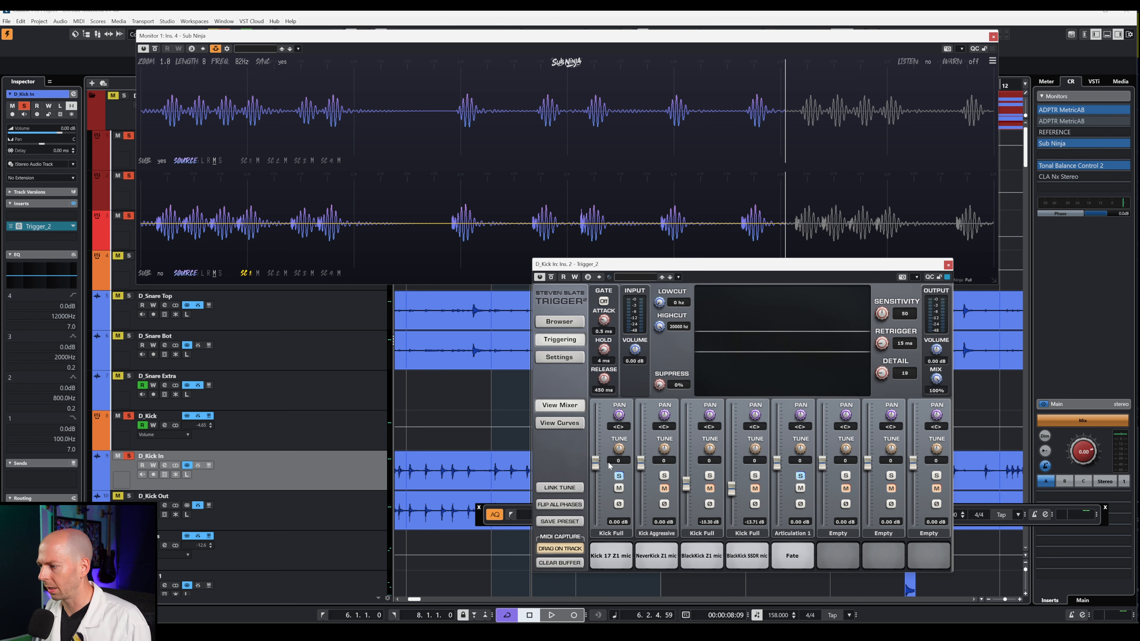
key(space)
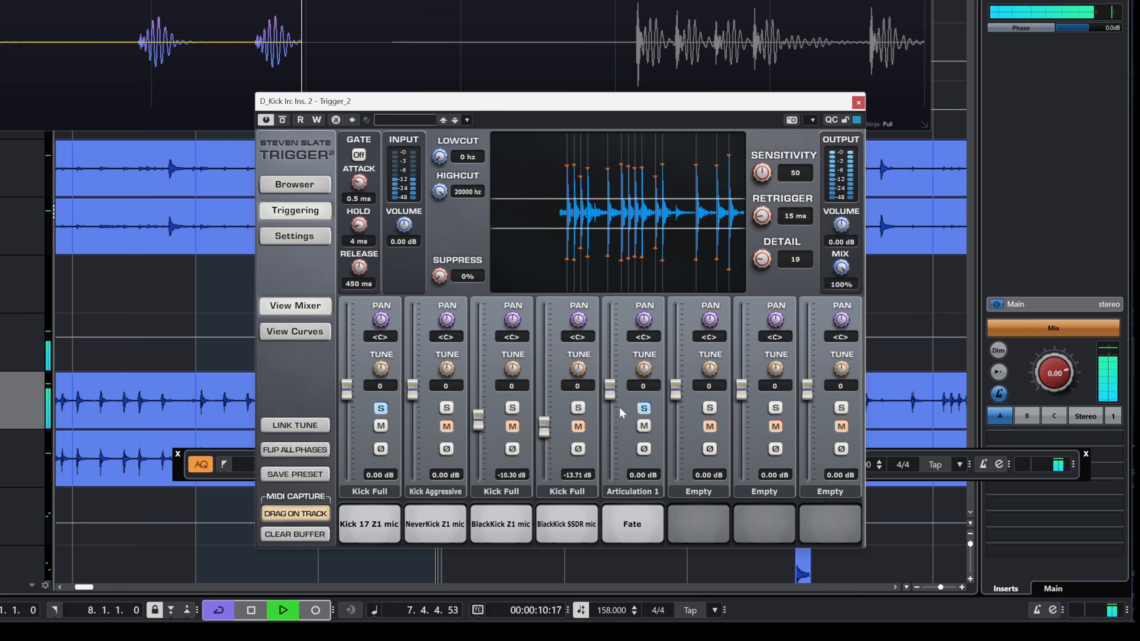
mouse_move(610, 395)
mouse_down()
mouse_move(609, 440)
mouse_move(610, 414)
mouse_up()
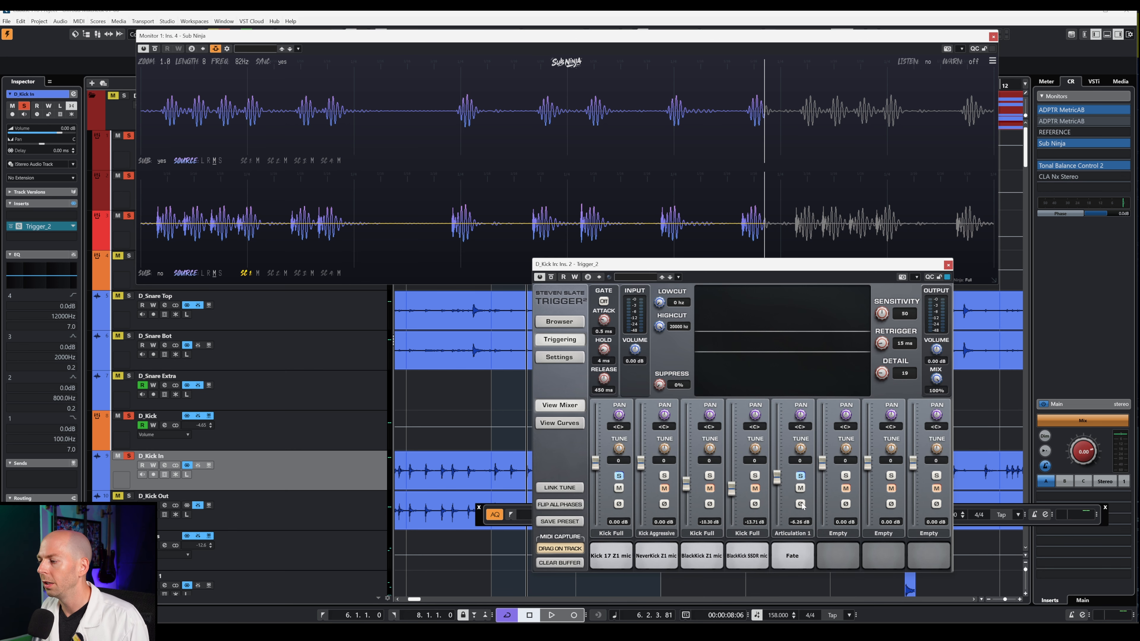
key(space)
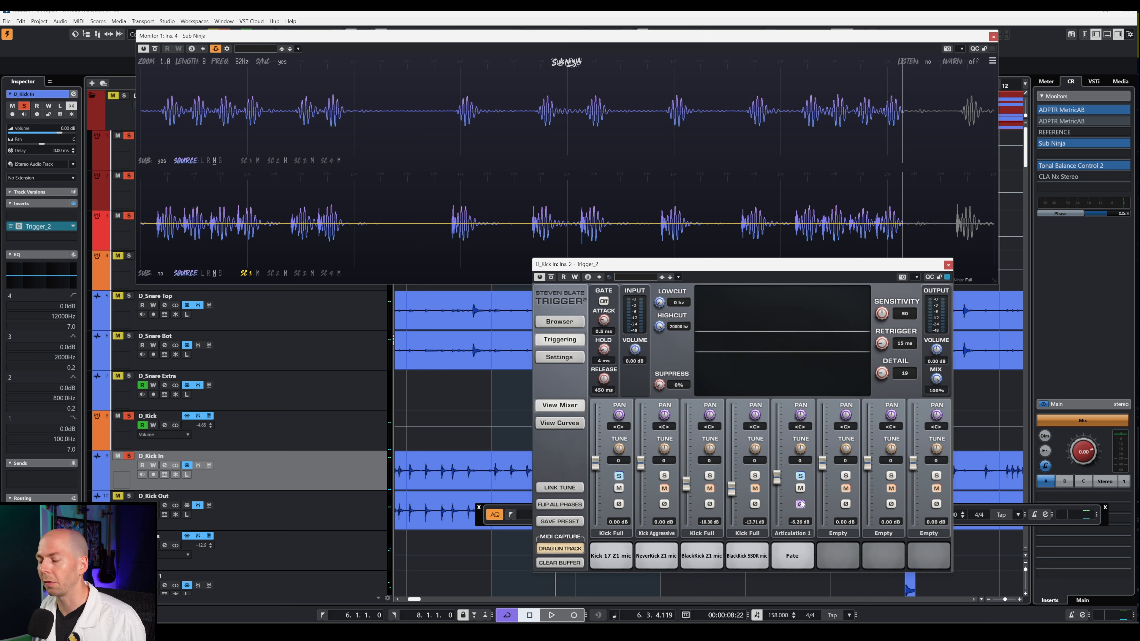
- Compare the Fate layer with phase inversion off and on, leaving it inverted
key(space)
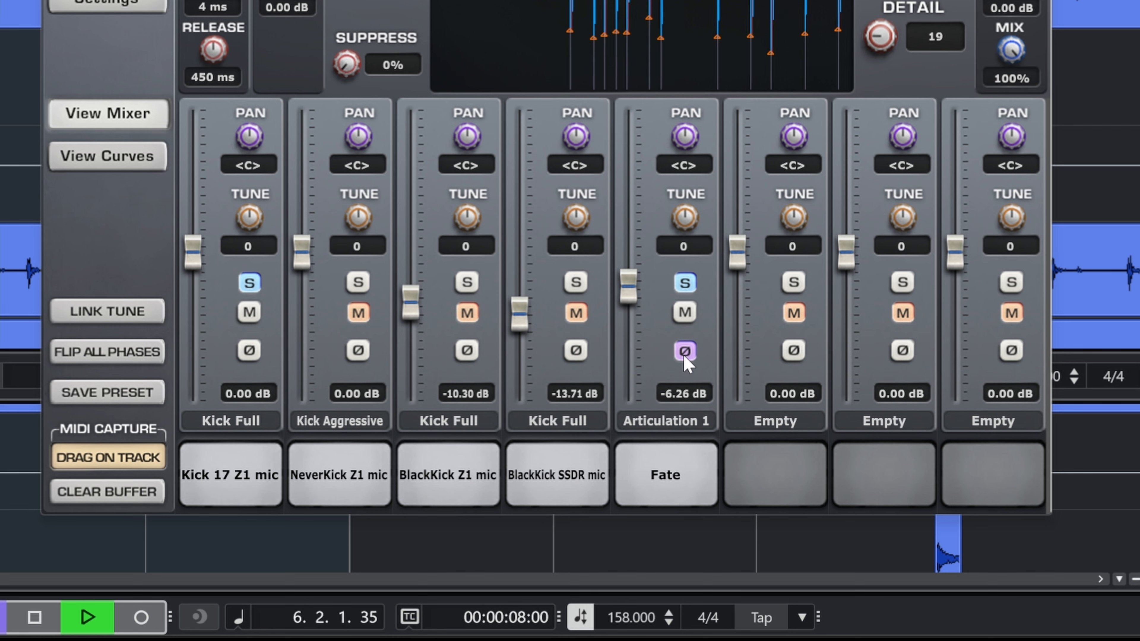
click(684, 350)
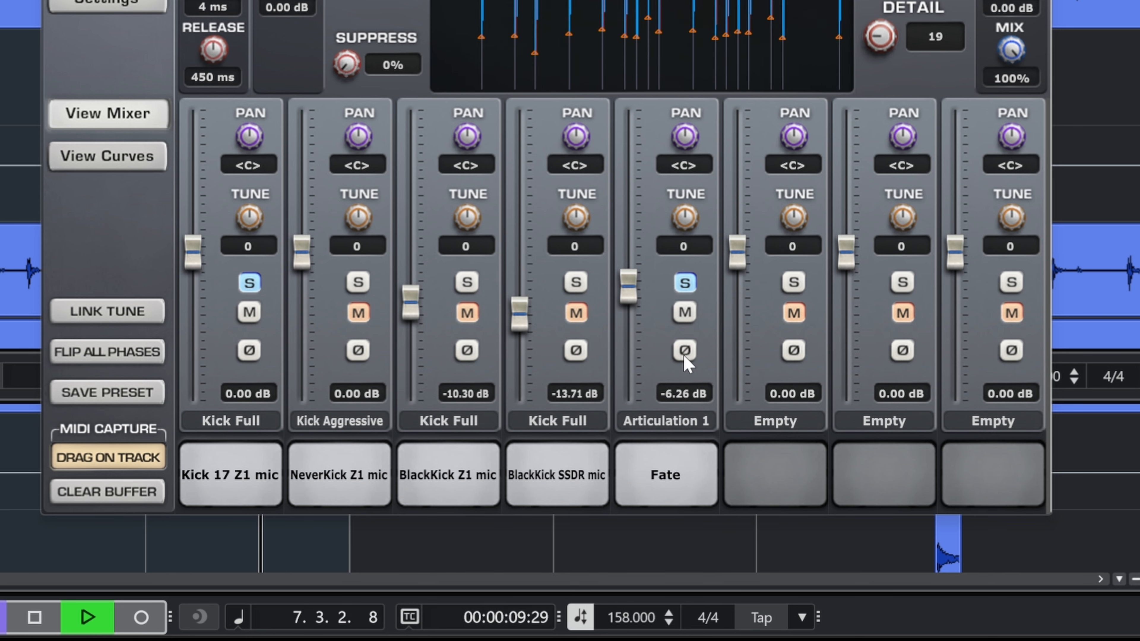
click(684, 351)
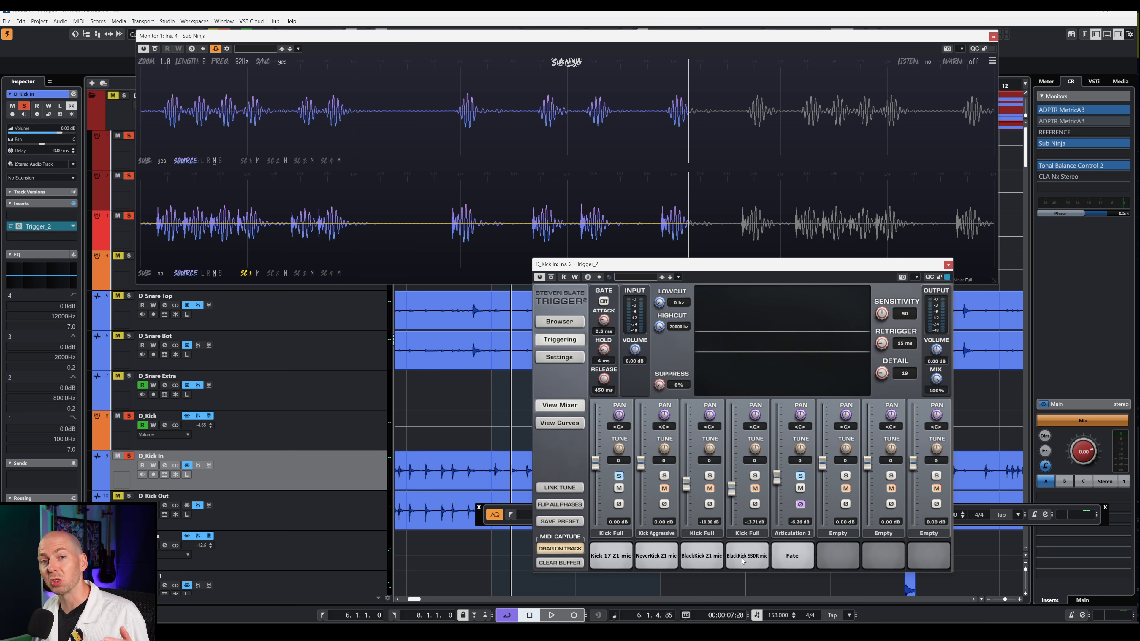
- Raise the BlackKick SSDR mic layer to -3.97 dB and play back the blend
key(space)
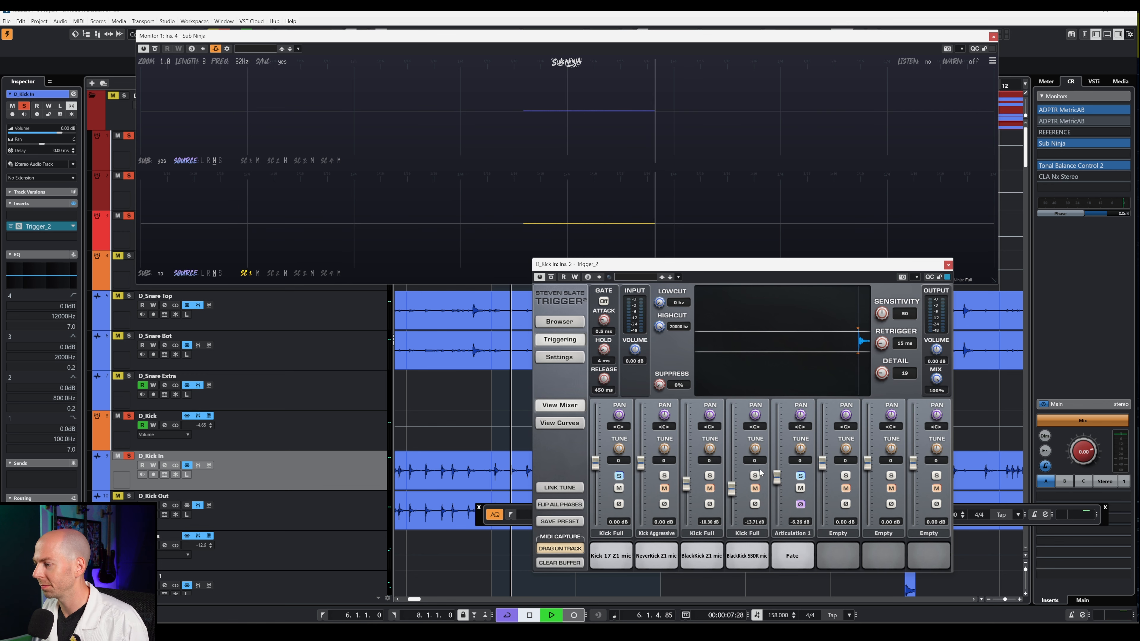
drag(731, 488, 731, 475)
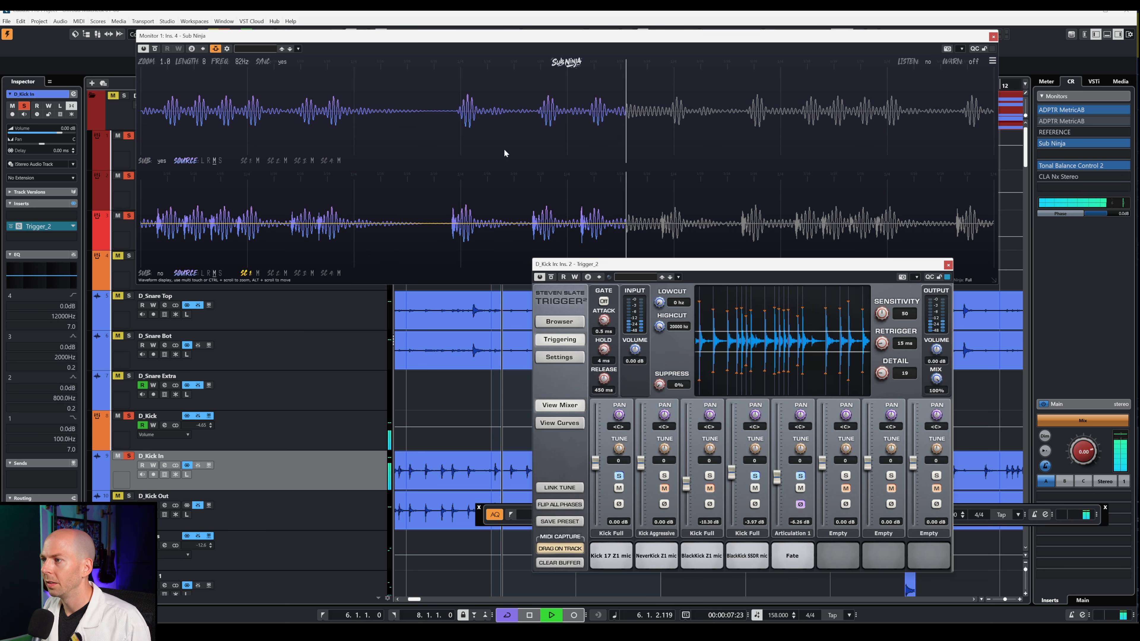
key(space)
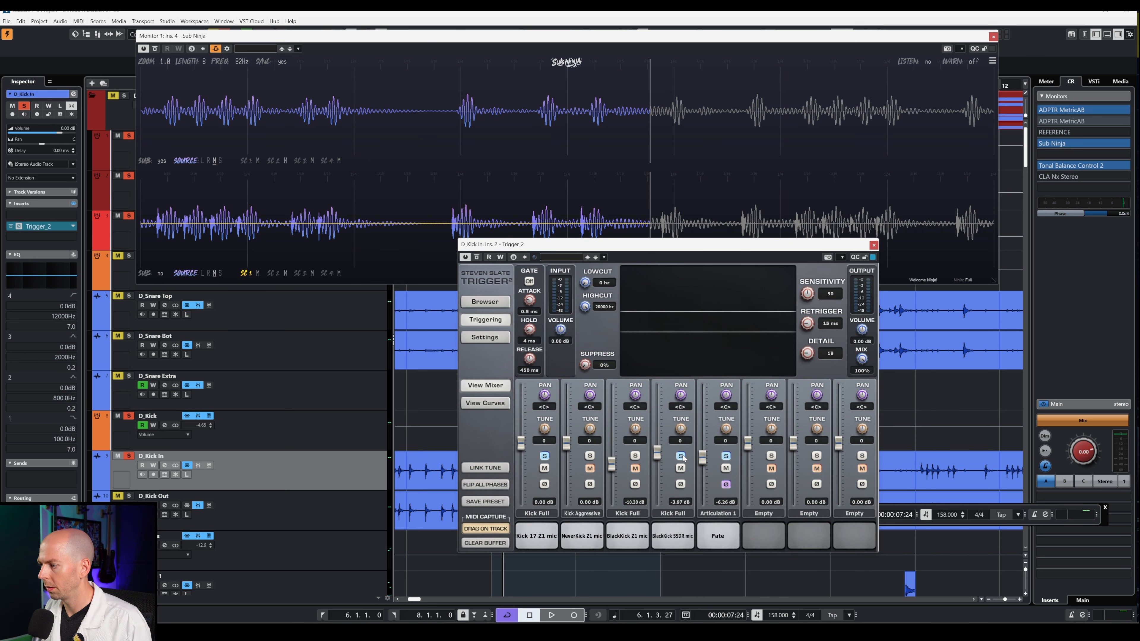
key(space)
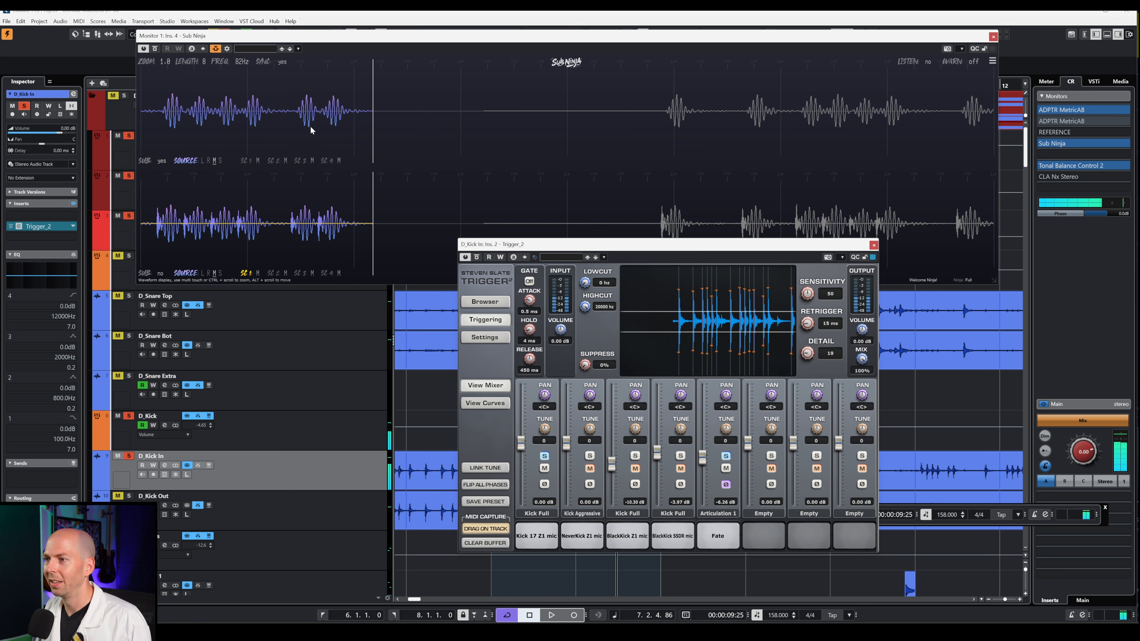
key(space)
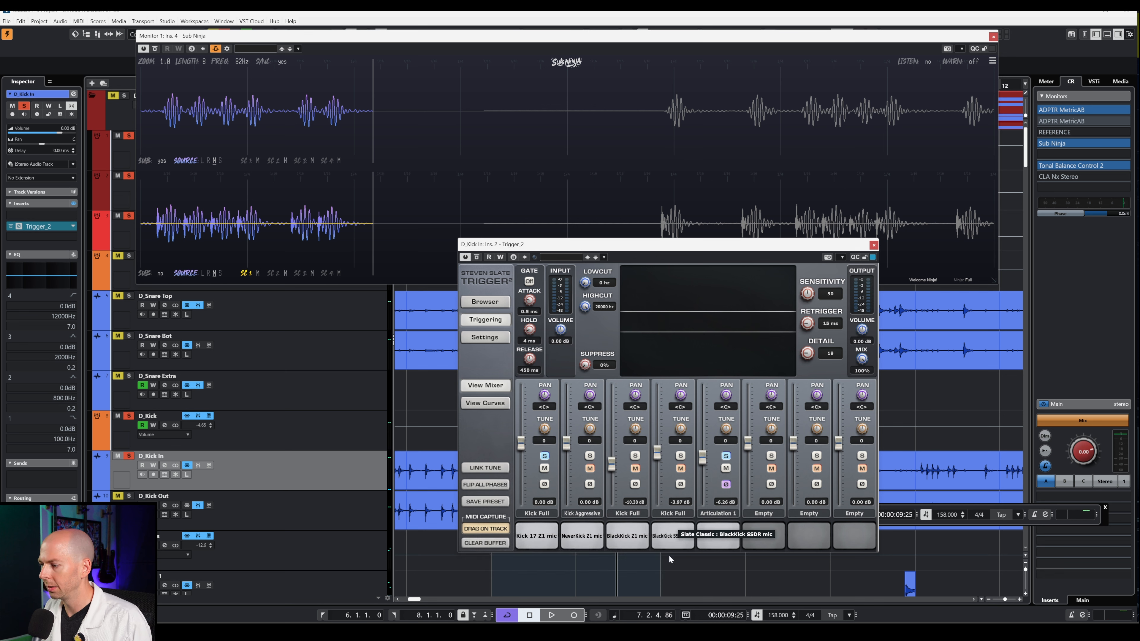
- Load SumoSub Wet from Bogren Signature > Kicks > 1 SumoSub into Trigger's sixth slot
click(485, 301)
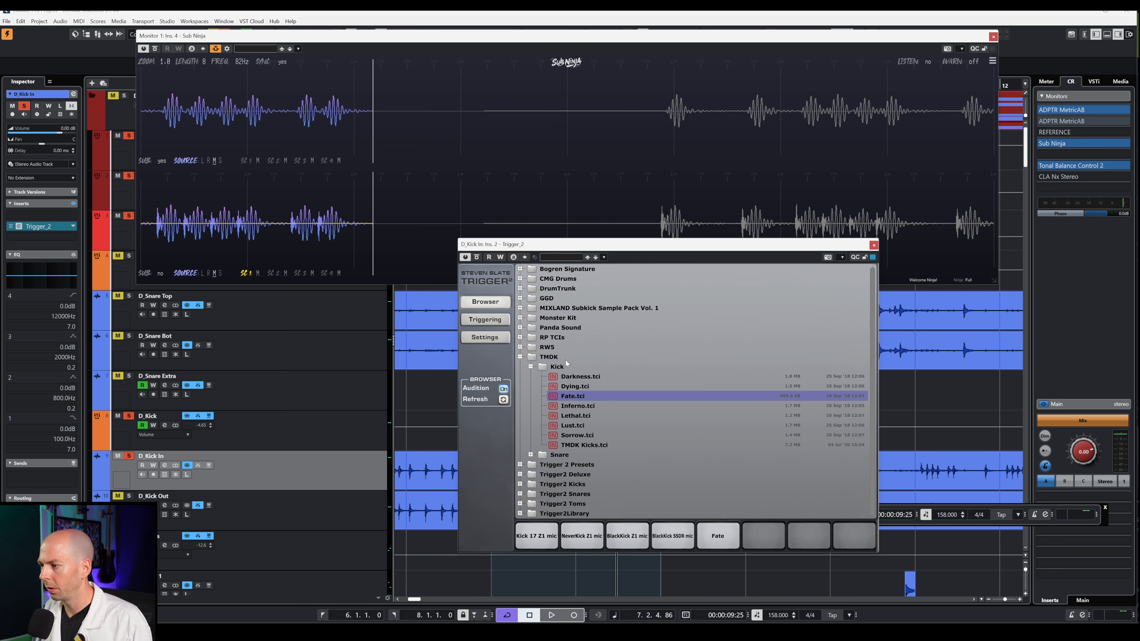
click(520, 356)
click(520, 270)
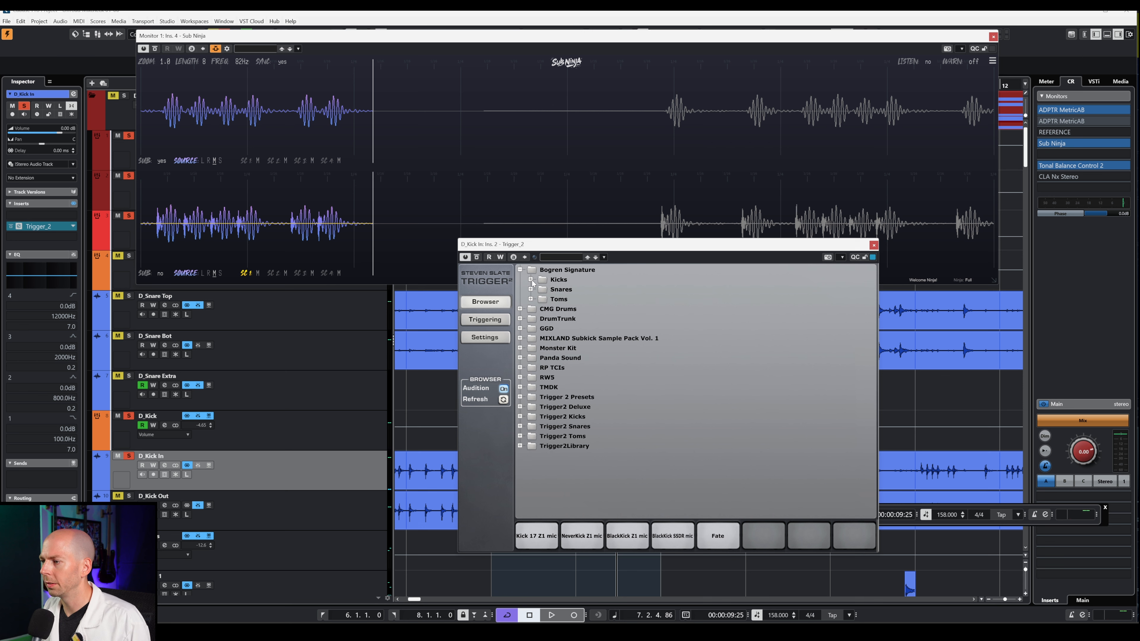
click(531, 279)
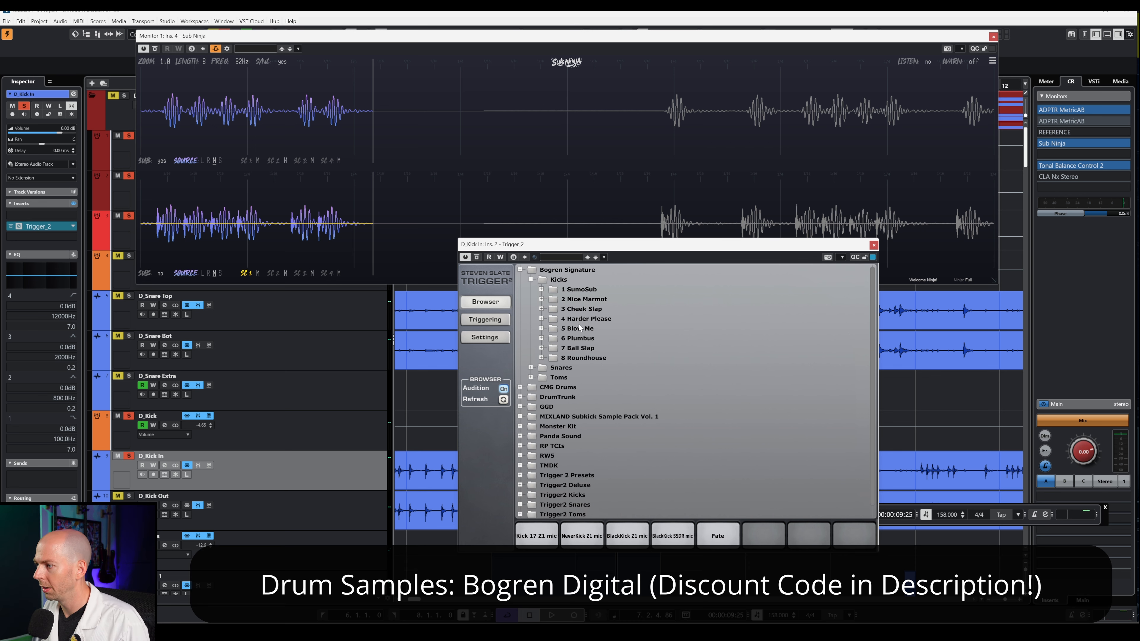
double_click(577, 290)
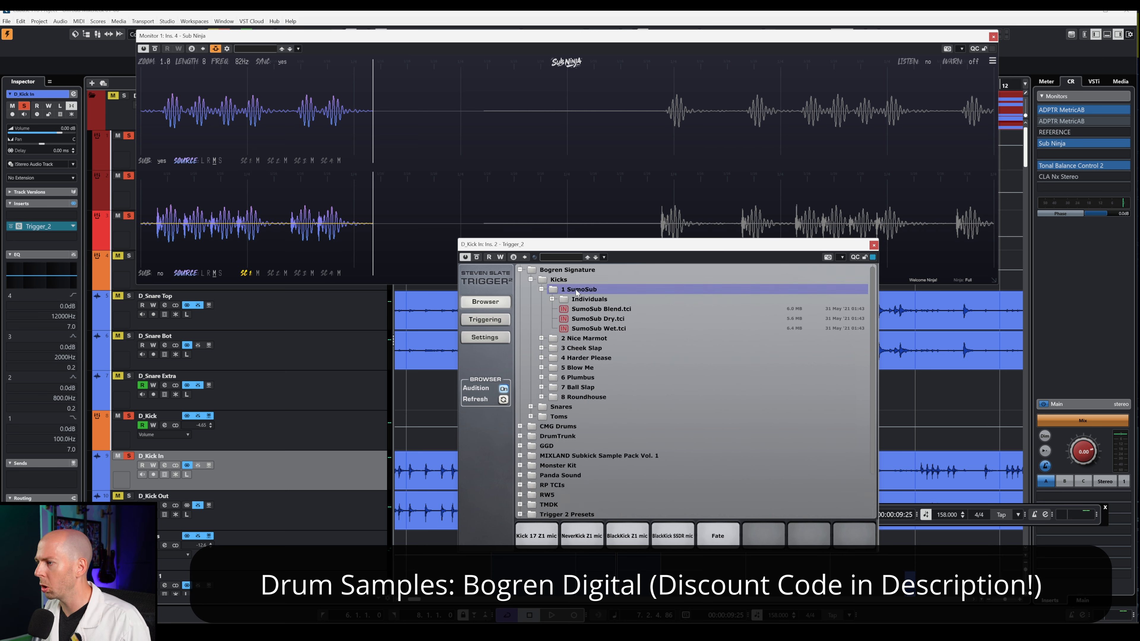
click(599, 329)
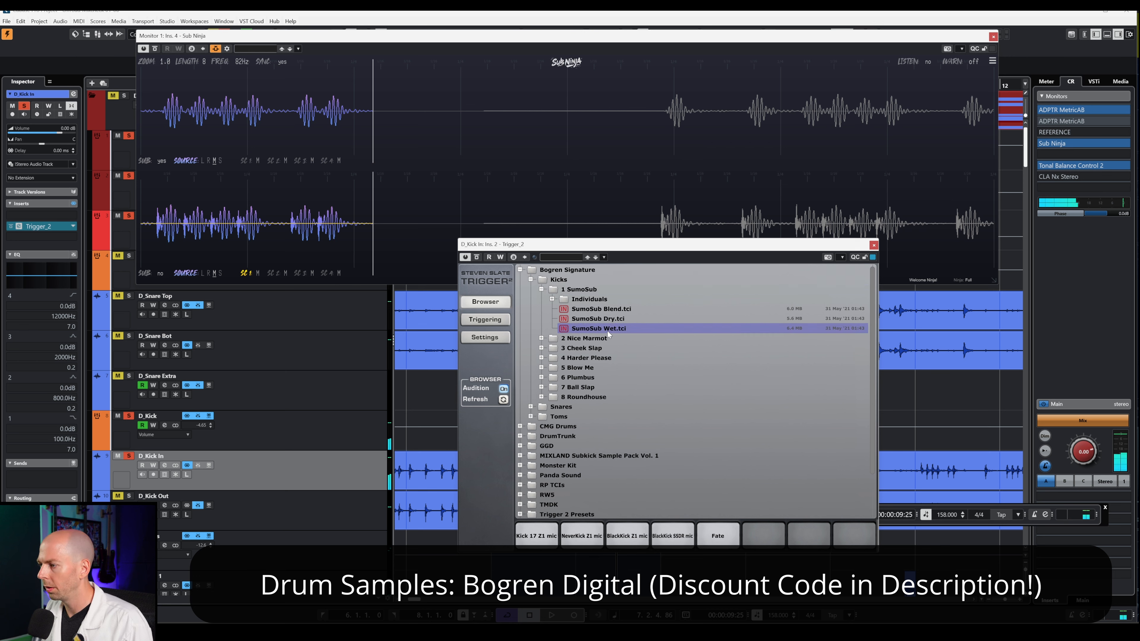
drag(607, 330, 766, 535)
click(486, 320)
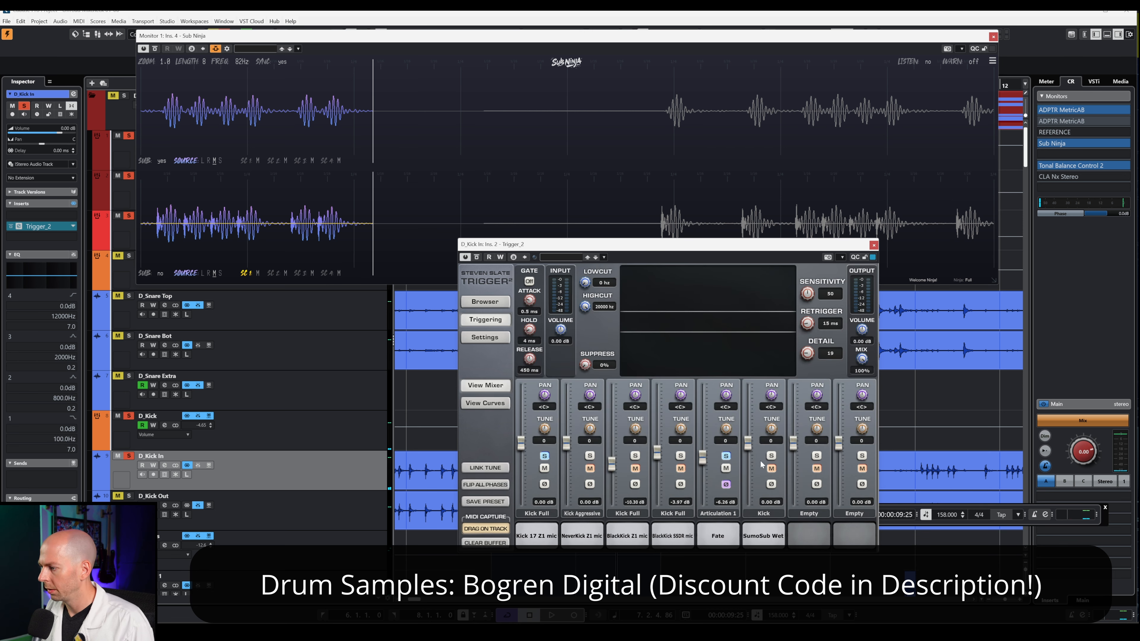
- Solo the SumoSub Wet layer, adjust its level, and compare its phase flipped against normal
click(771, 456)
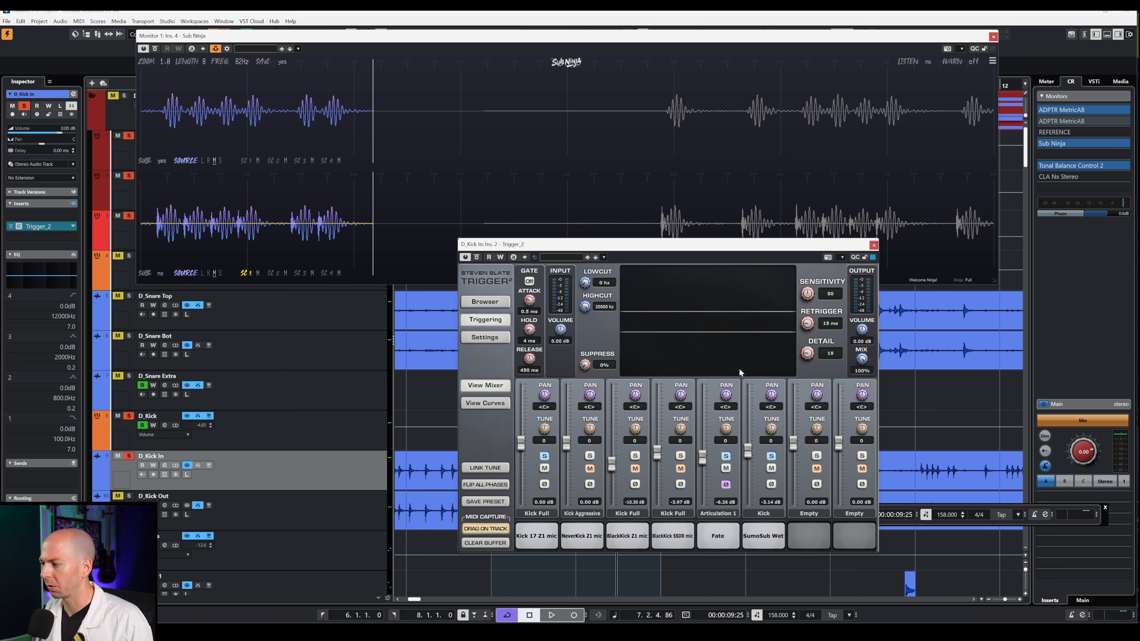
key(space)
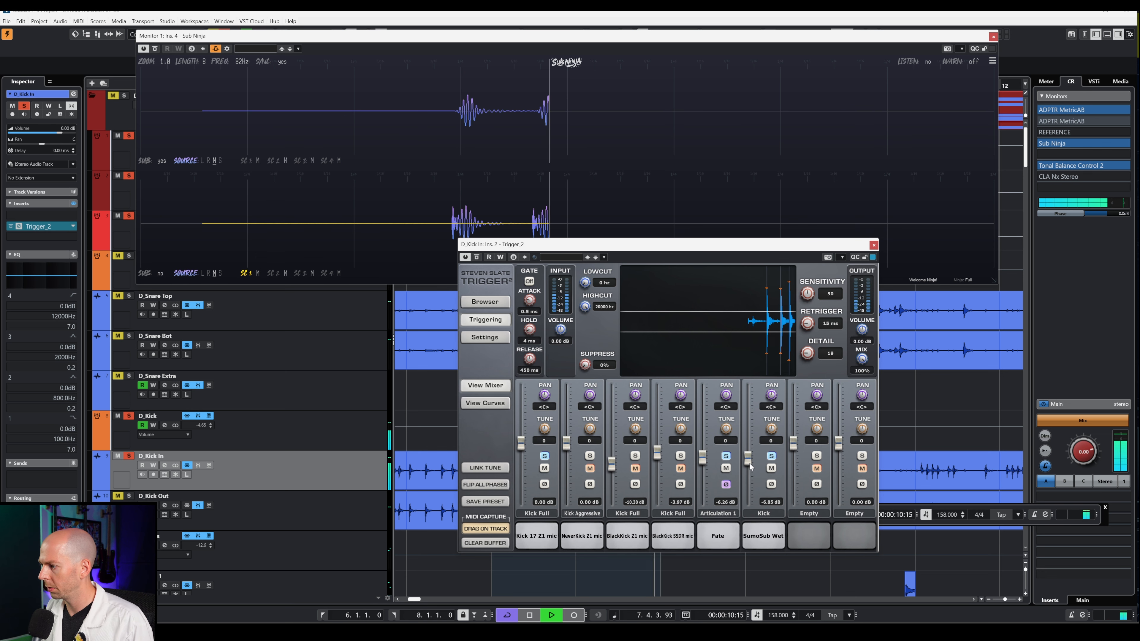
drag(748, 449, 752, 434)
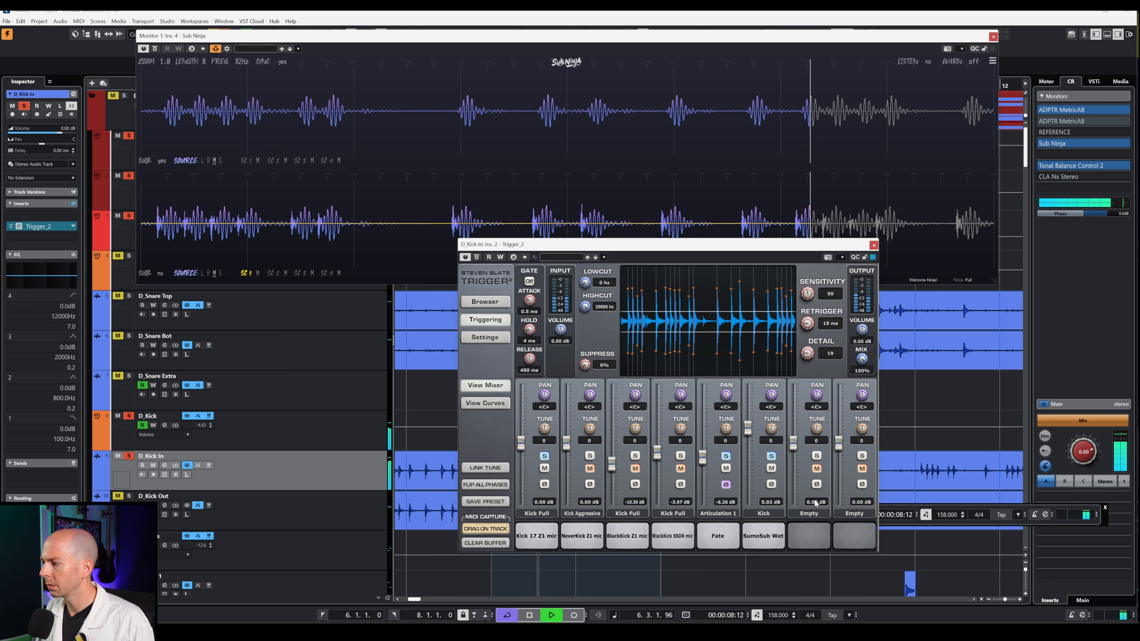
click(771, 484)
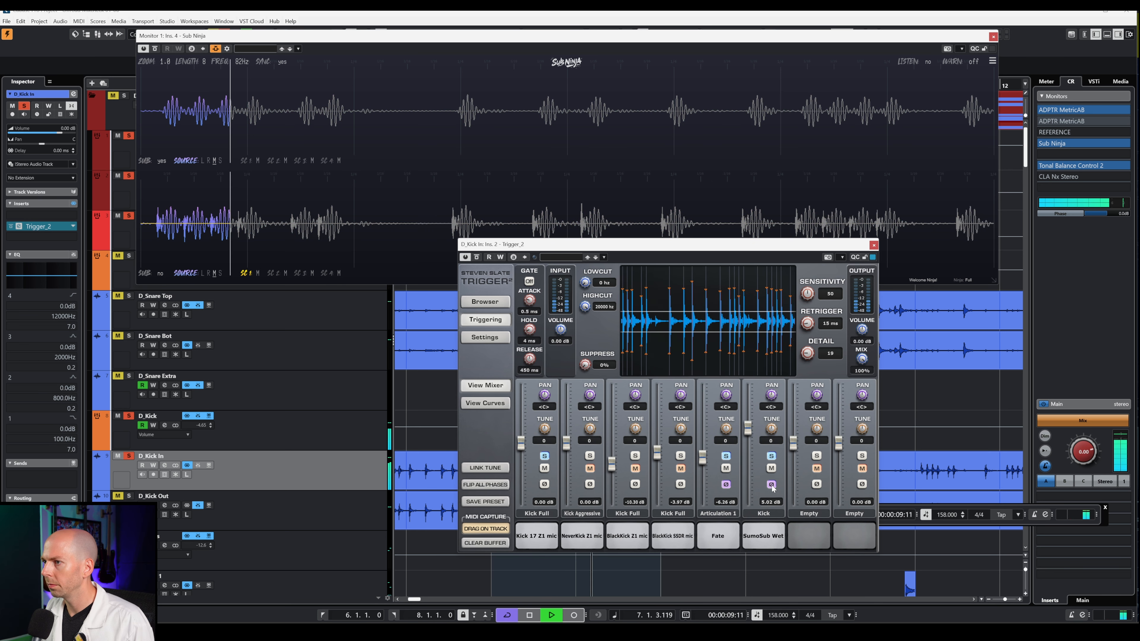
click(771, 485)
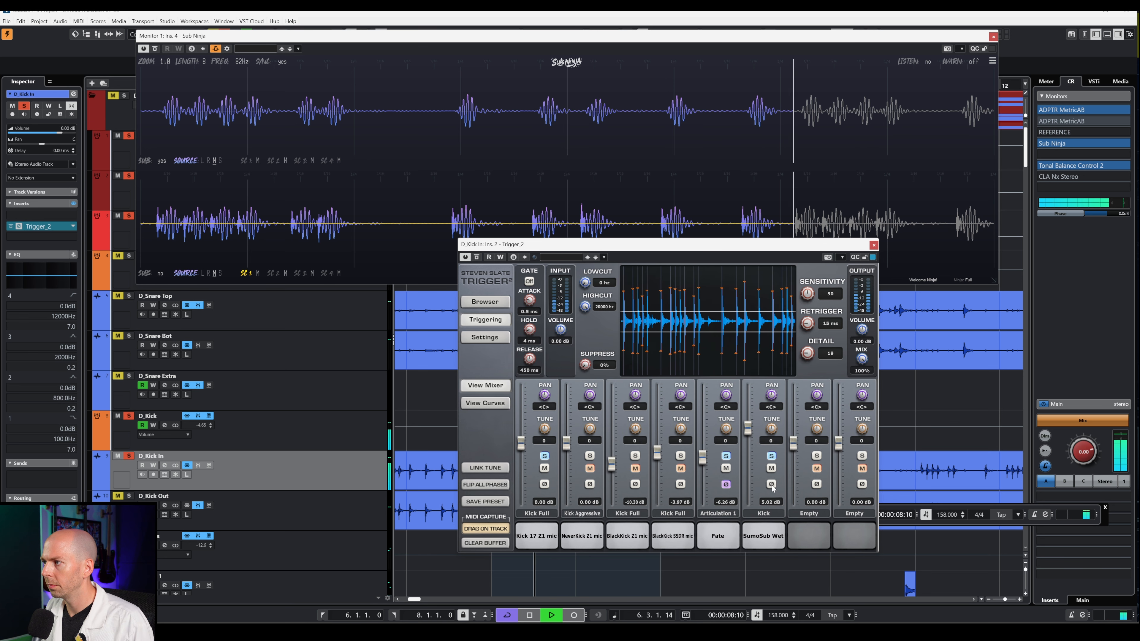
key(space)
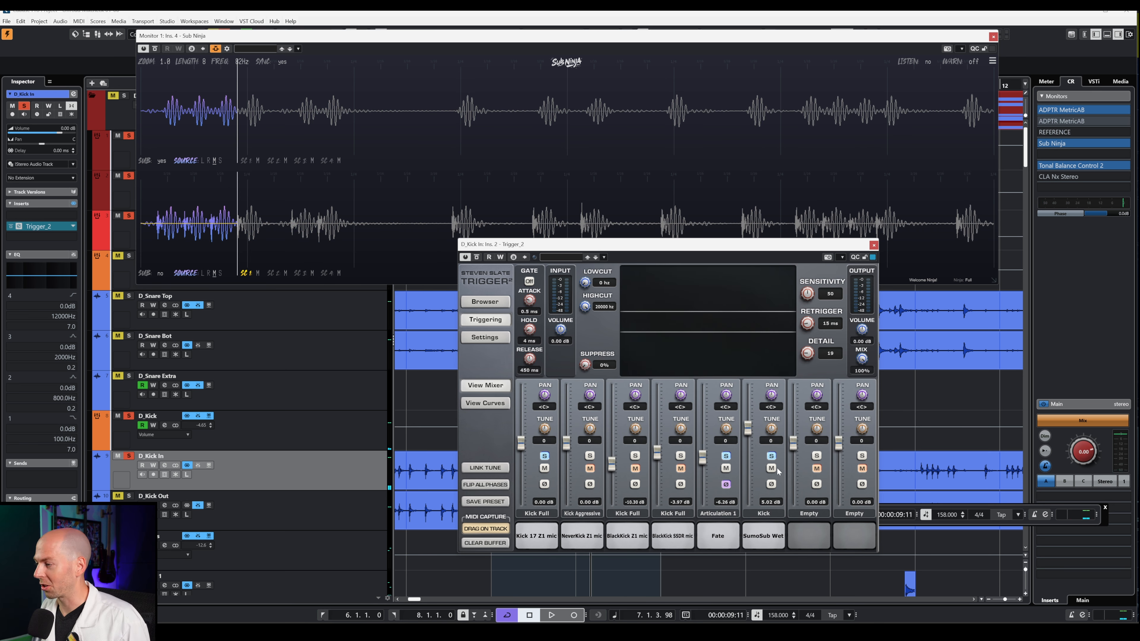
- Lower the SumoSub Kick layer's fader to 0.21 dB while auditioning
key(space)
drag(748, 452, 748, 447)
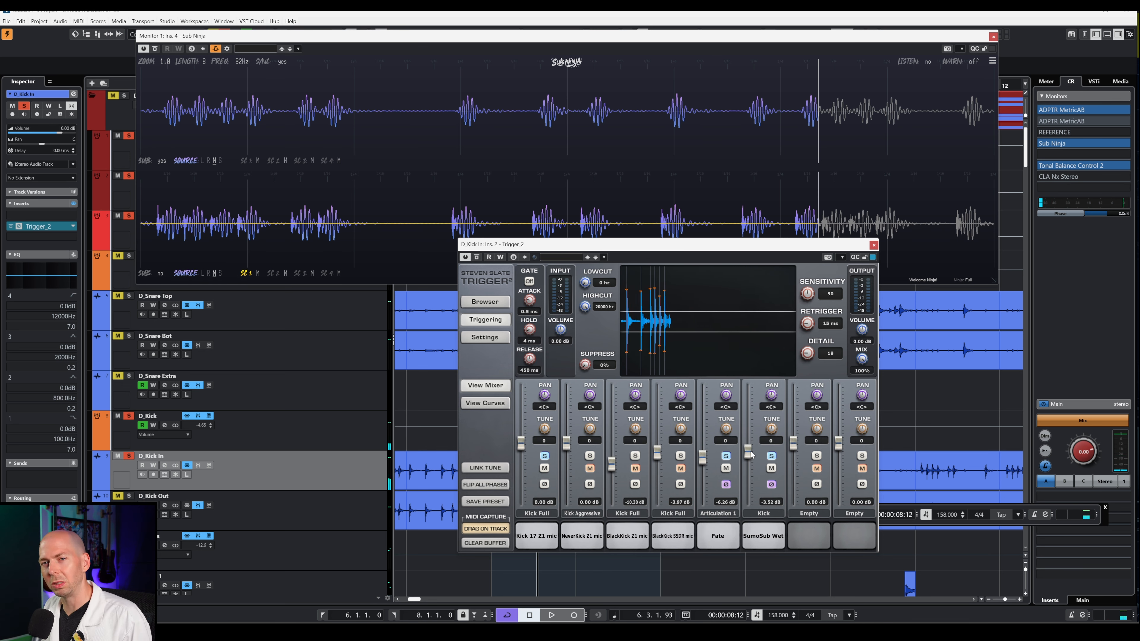
key(space)
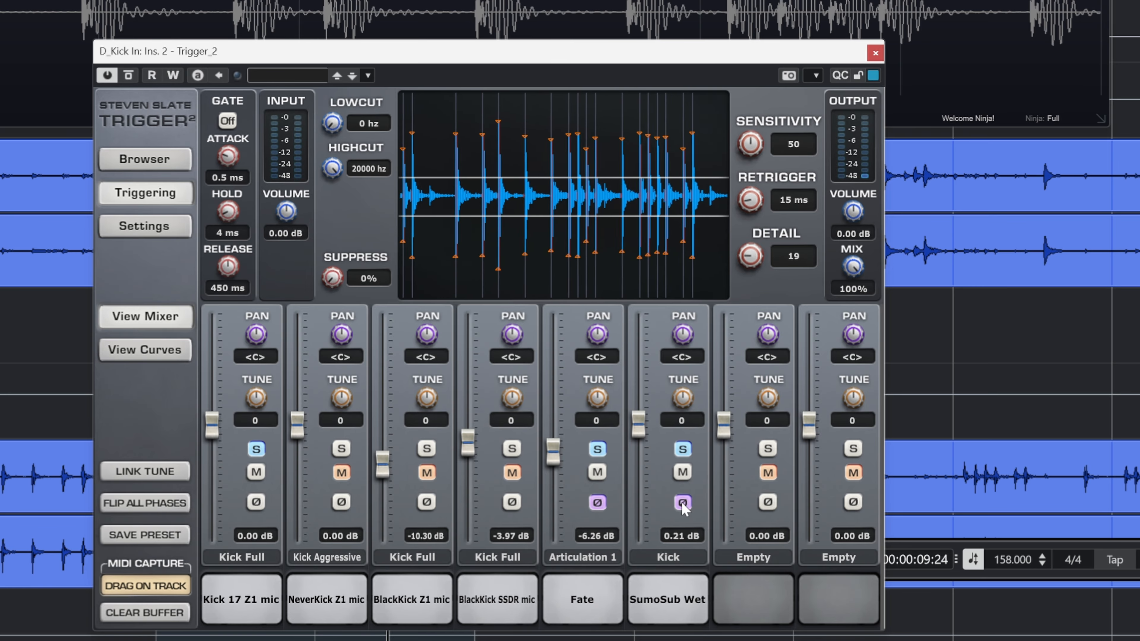
- Compare the Kick layer's phase flipped and normal, leave it normal, and close Trigger
click(771, 485)
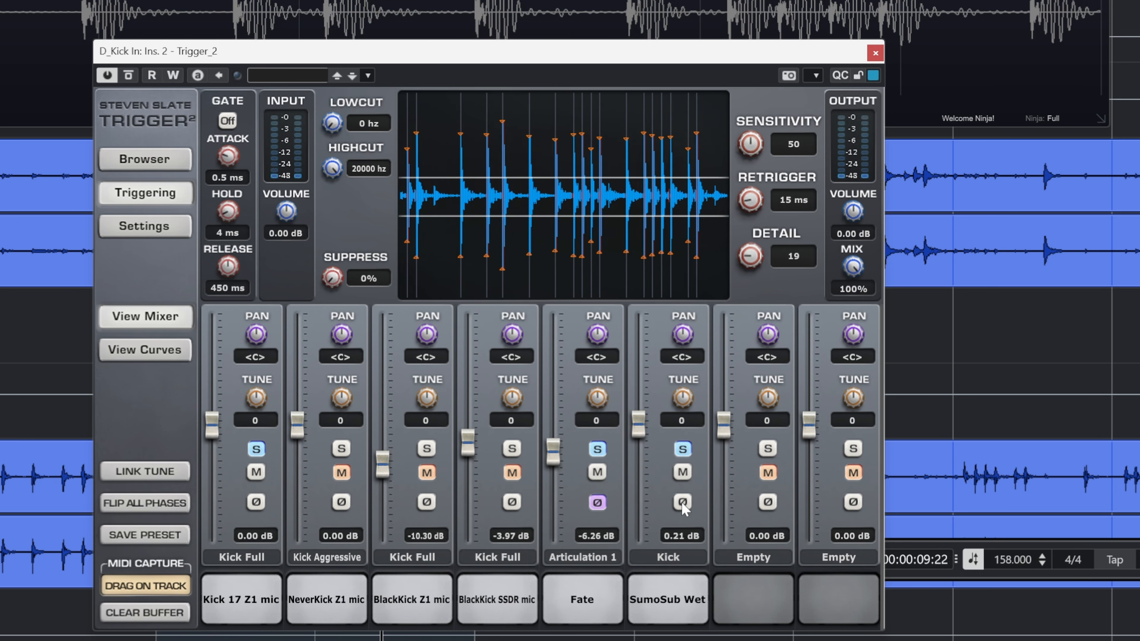
click(682, 503)
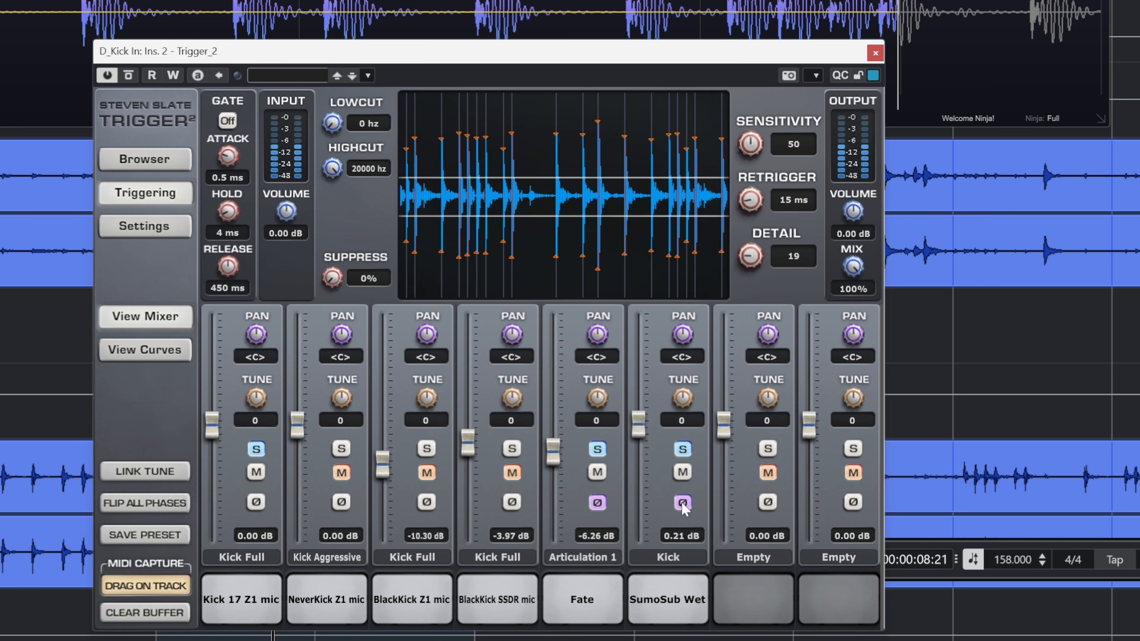
click(682, 503)
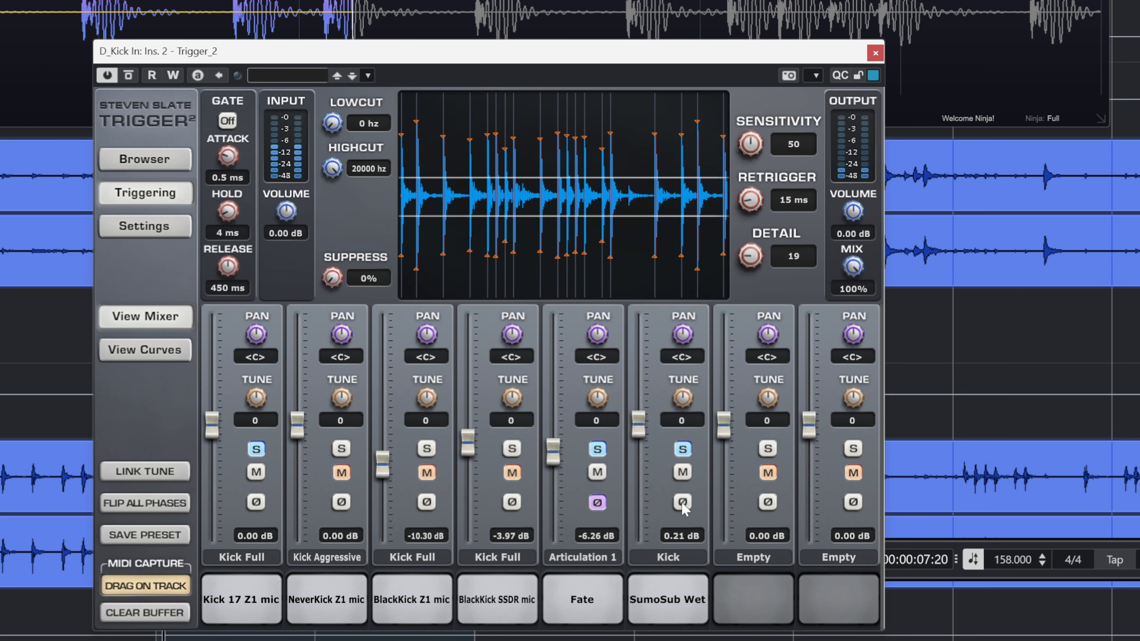
click(682, 503)
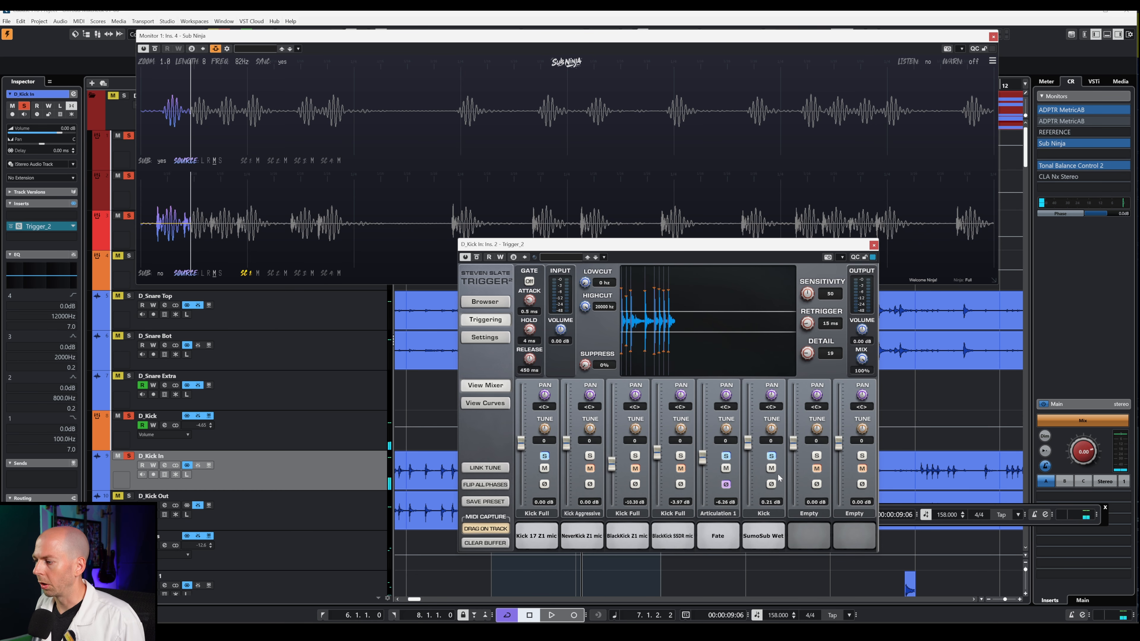
click(682, 503)
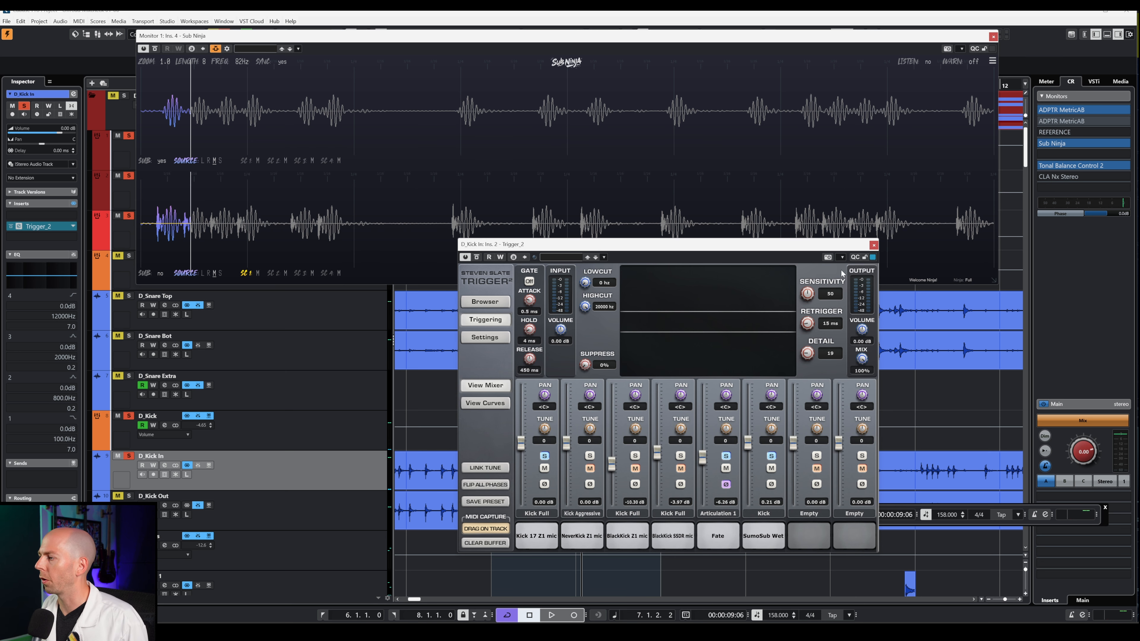
click(872, 247)
- Select D_Kick Out and open its channel settings window, moving it clear of the tracks
click(309, 512)
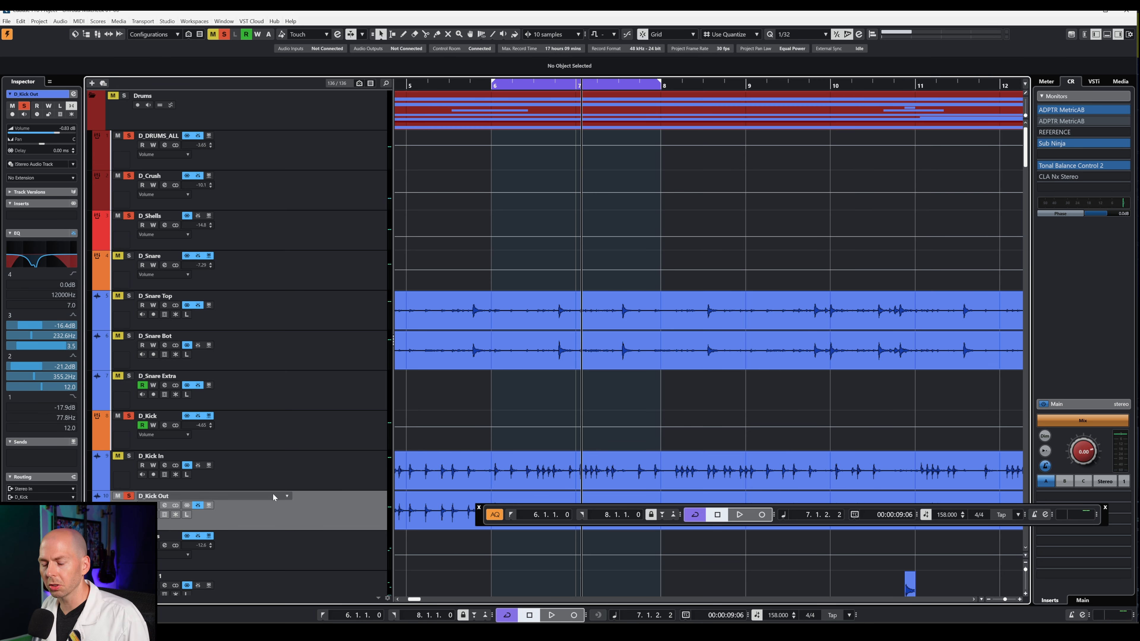
click(50, 249)
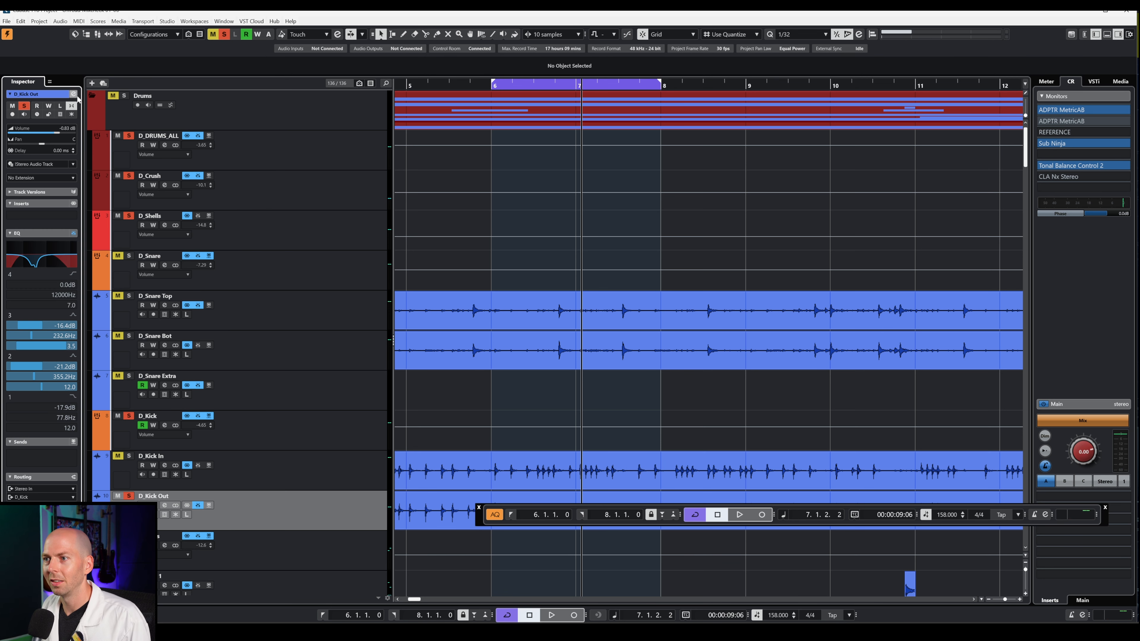
click(74, 94)
key(space)
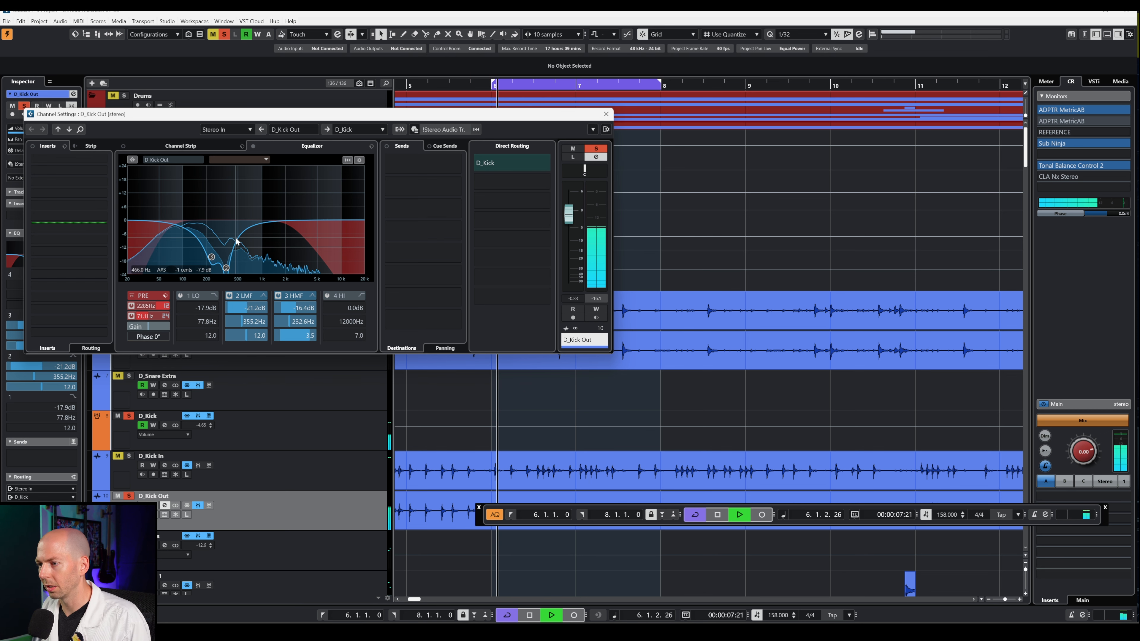
drag(327, 118, 547, 139)
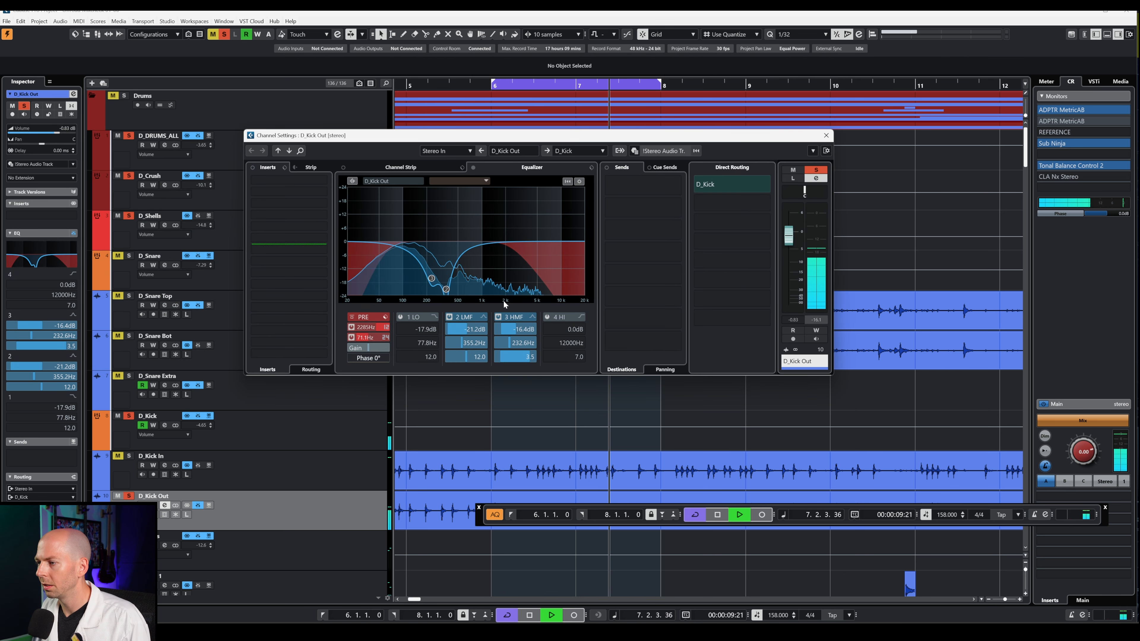
key(space)
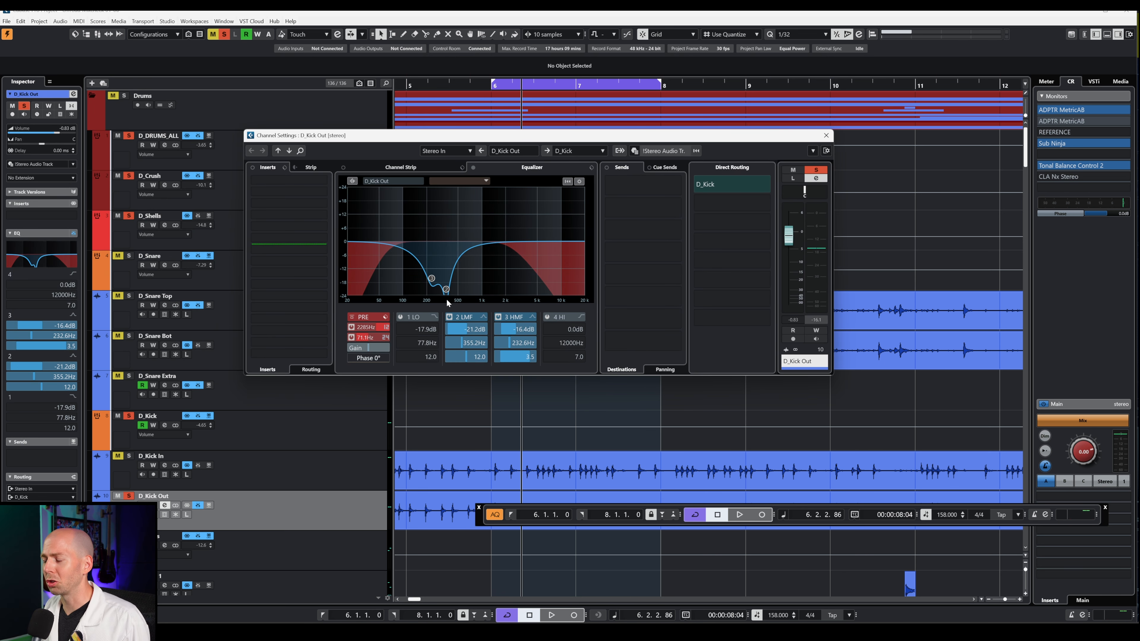
- Disable the low-mid and high-mid EQ bands plus the high-cut and low-cut filters, then audition
click(447, 317)
click(352, 328)
click(351, 337)
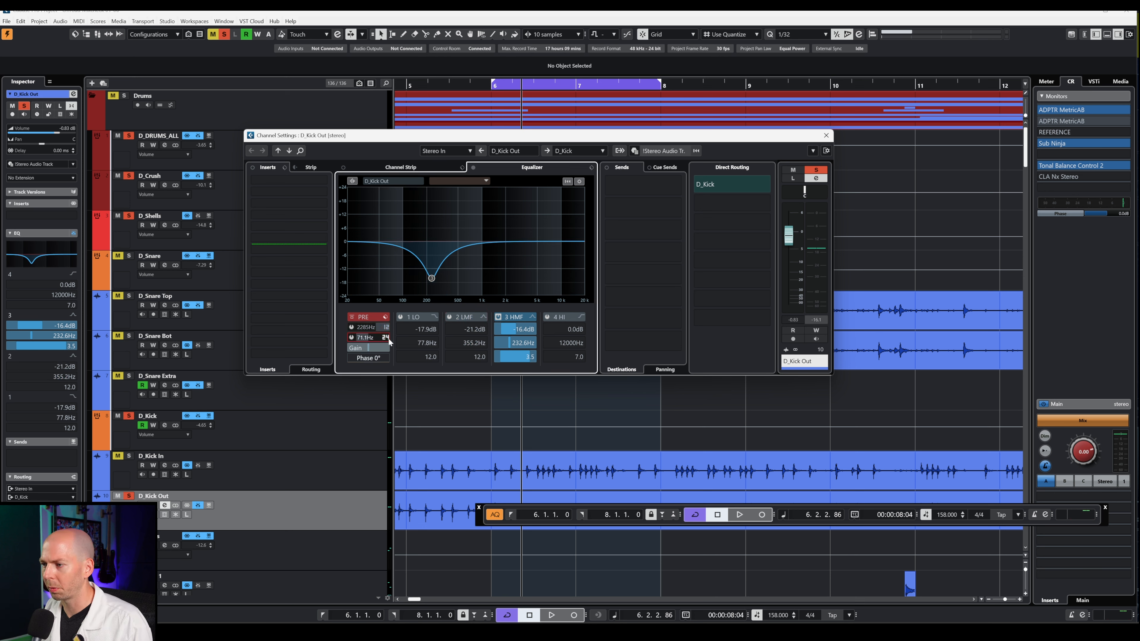
click(498, 317)
key(space)
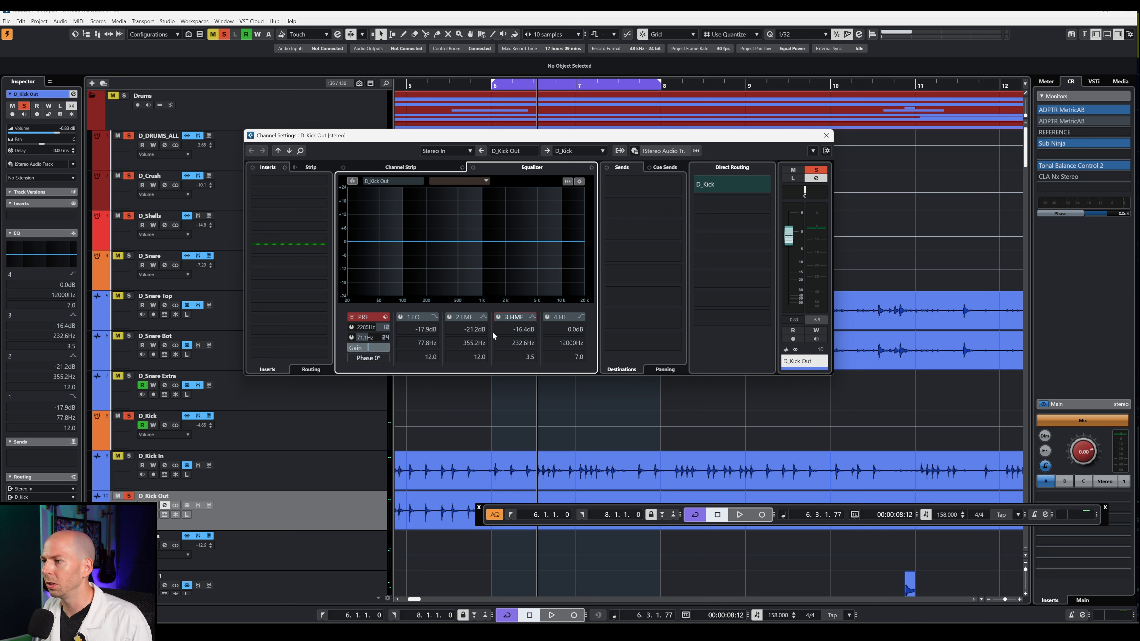
key(space)
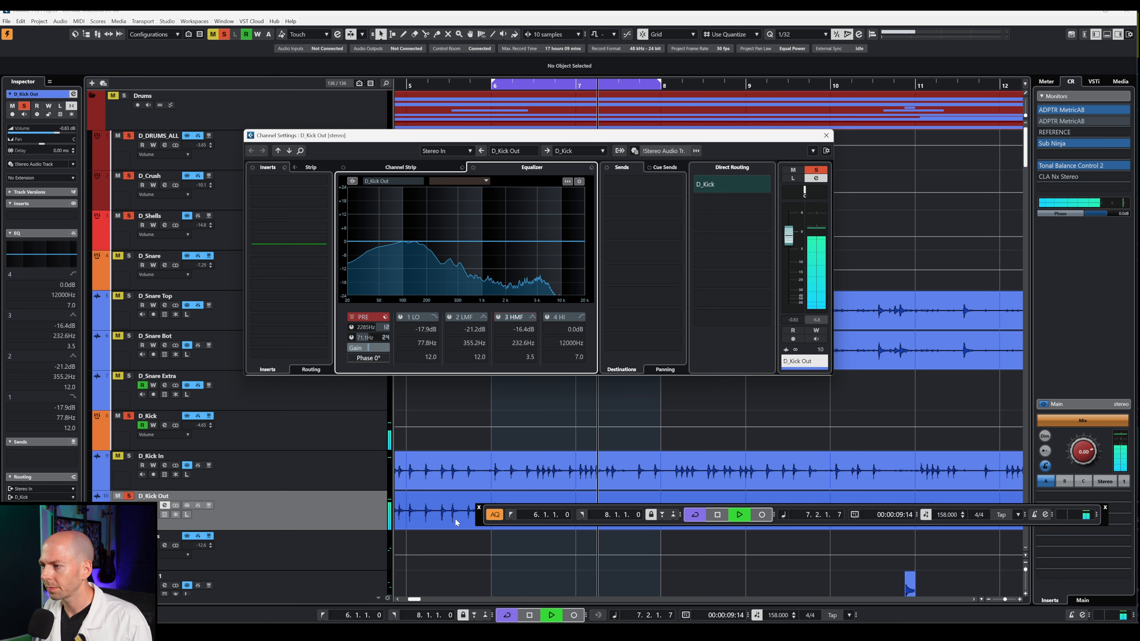
- Cut the HI band to -18.3 dB at 1315 Hz and LO band to -15.9 dB at 72.2 Hz, then solo D_Kick In
key(space)
click(546, 262)
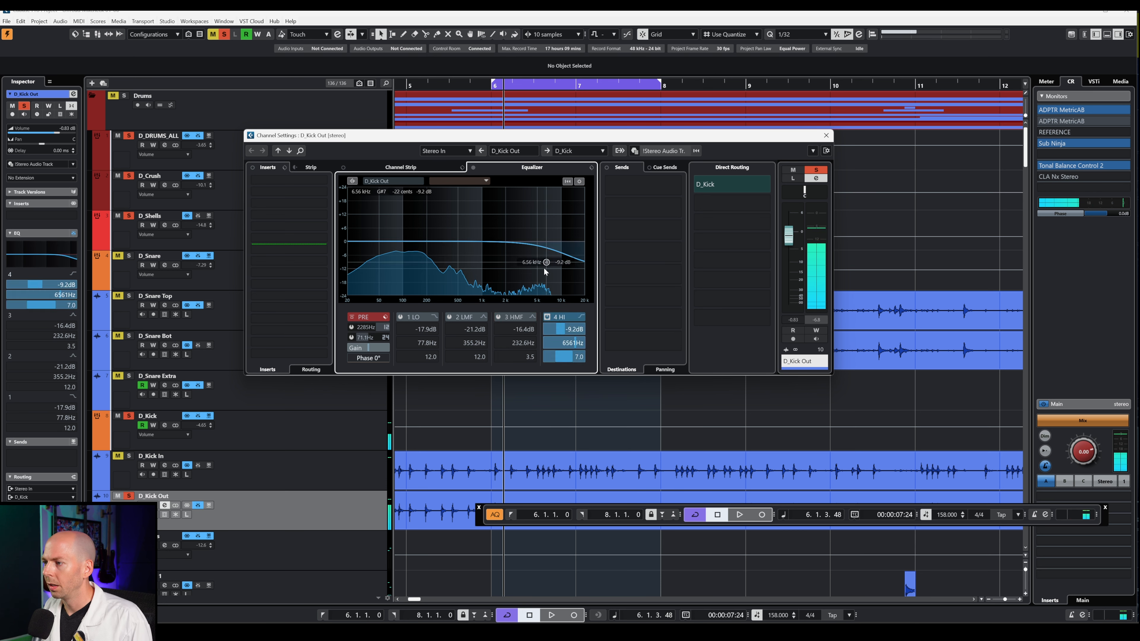
drag(545, 269, 497, 285)
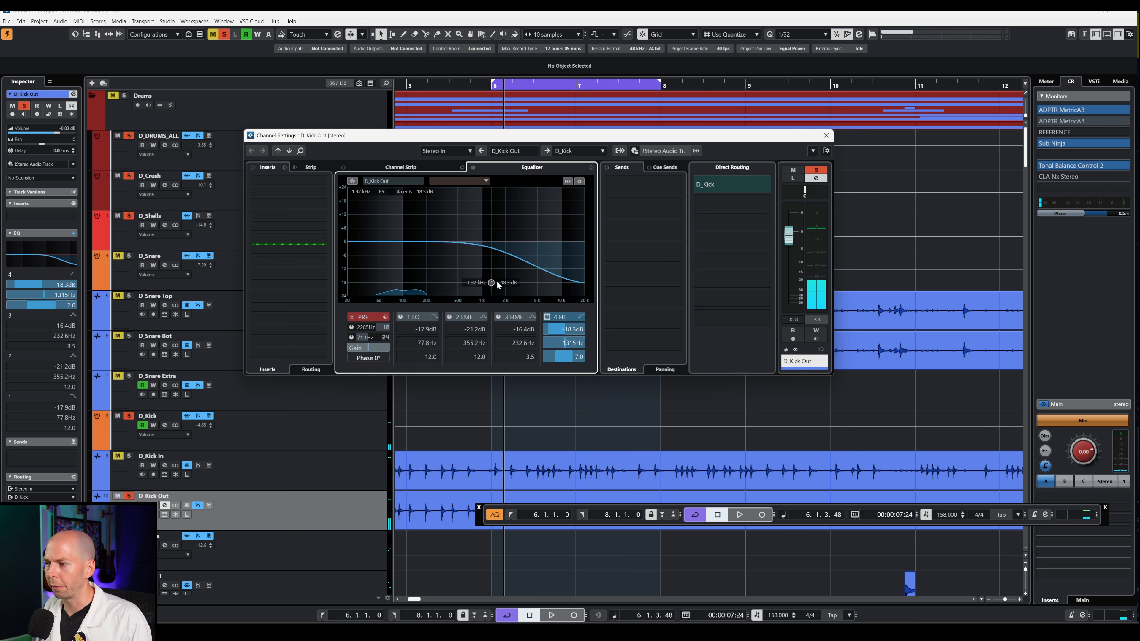
key(space)
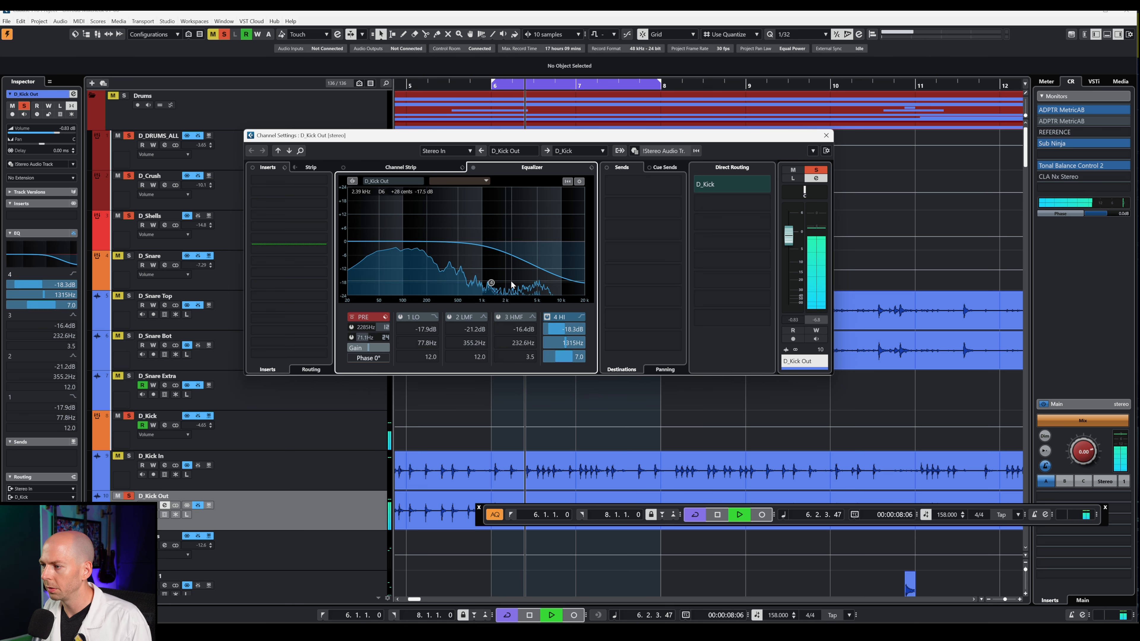
key(space)
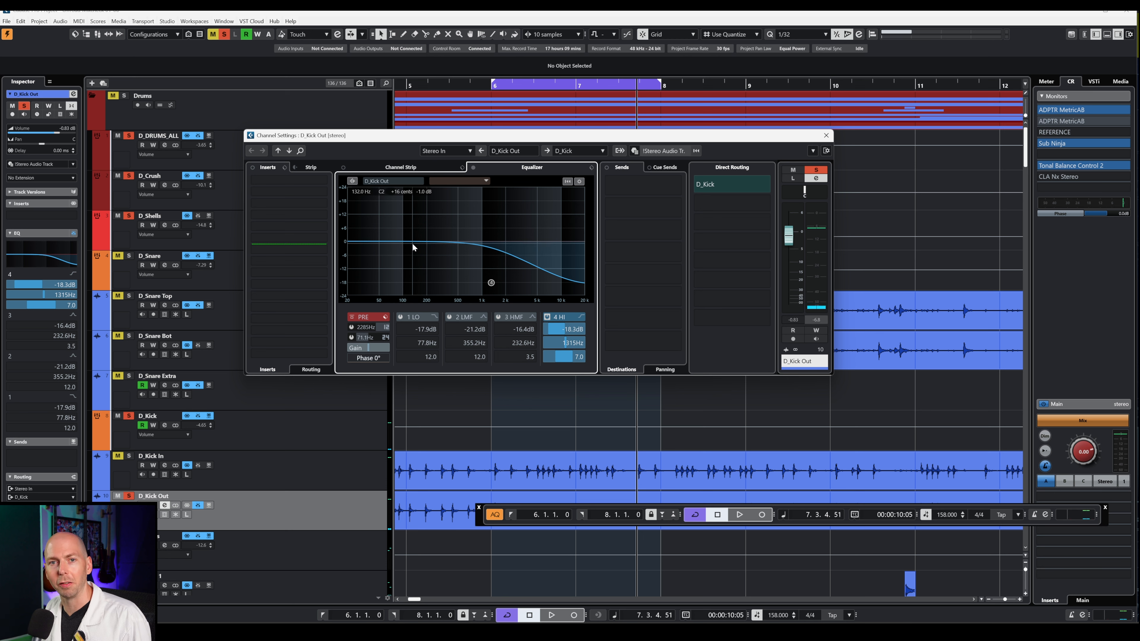
drag(356, 242, 391, 277)
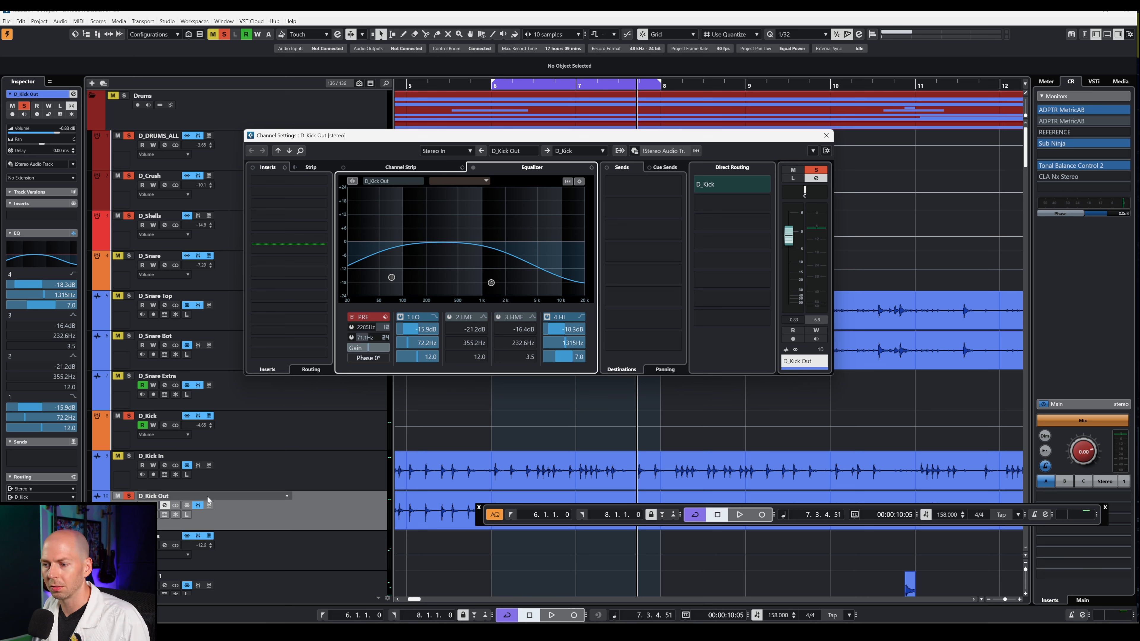
click(129, 457)
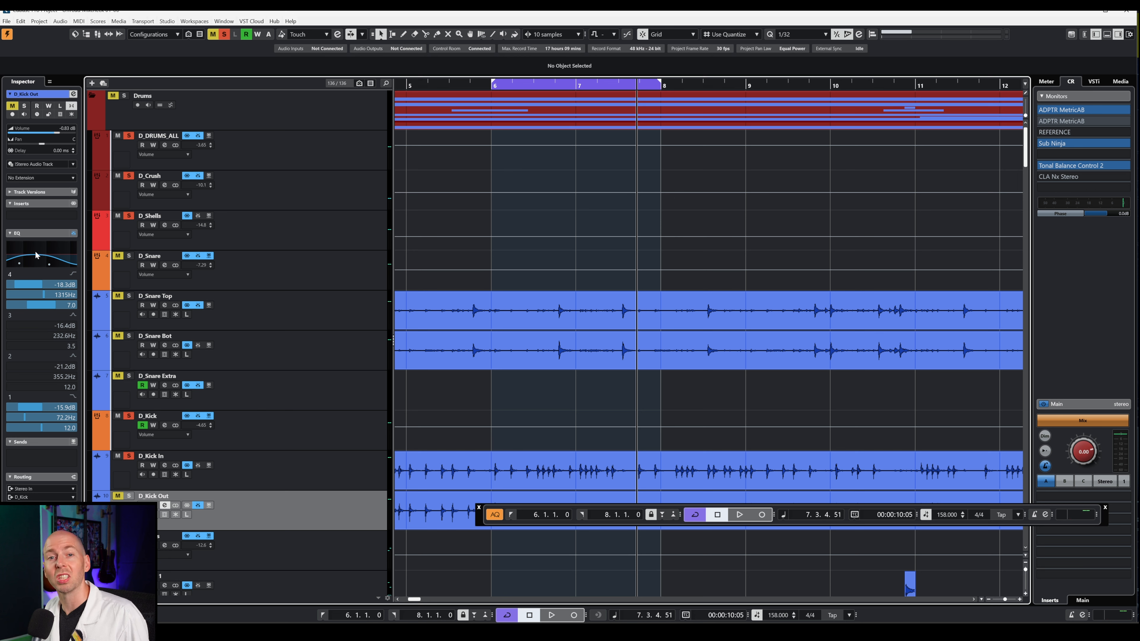
- Start playback, solo D_Kick Out, and open the Sub Ninja insert on the Control Room monitor
key(space)
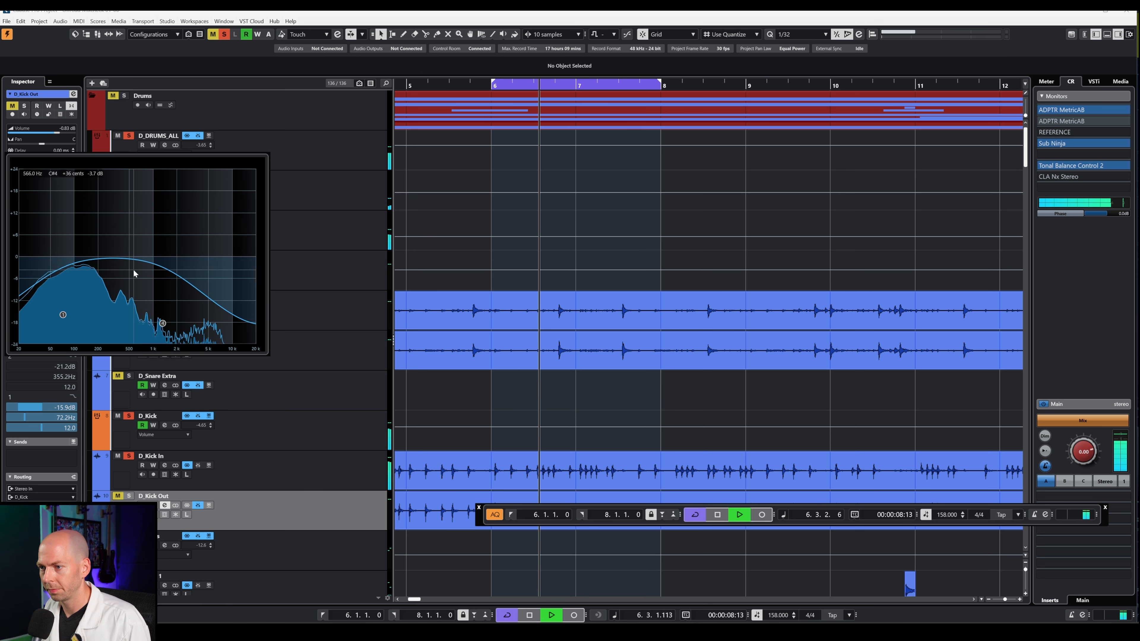
click(129, 496)
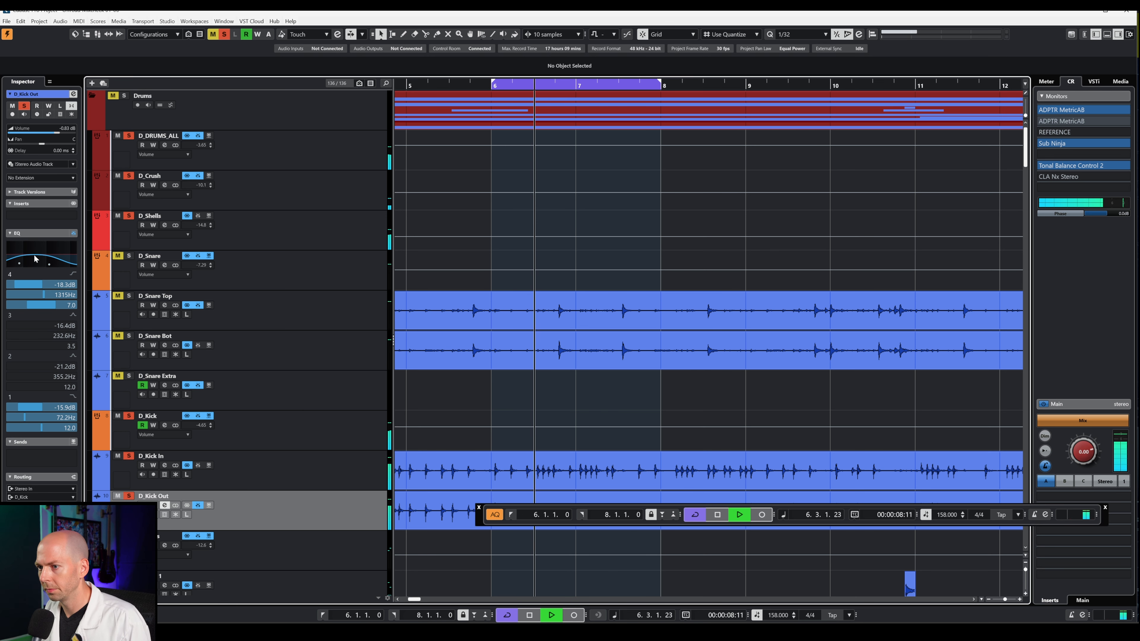
mouse_move(46, 255)
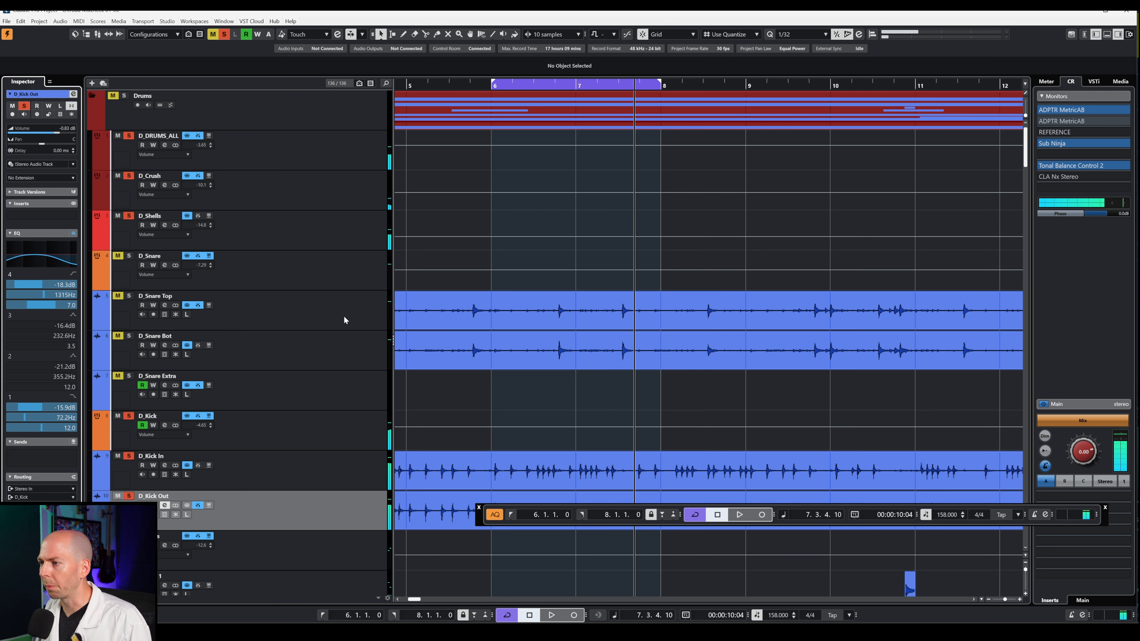
click(1081, 144)
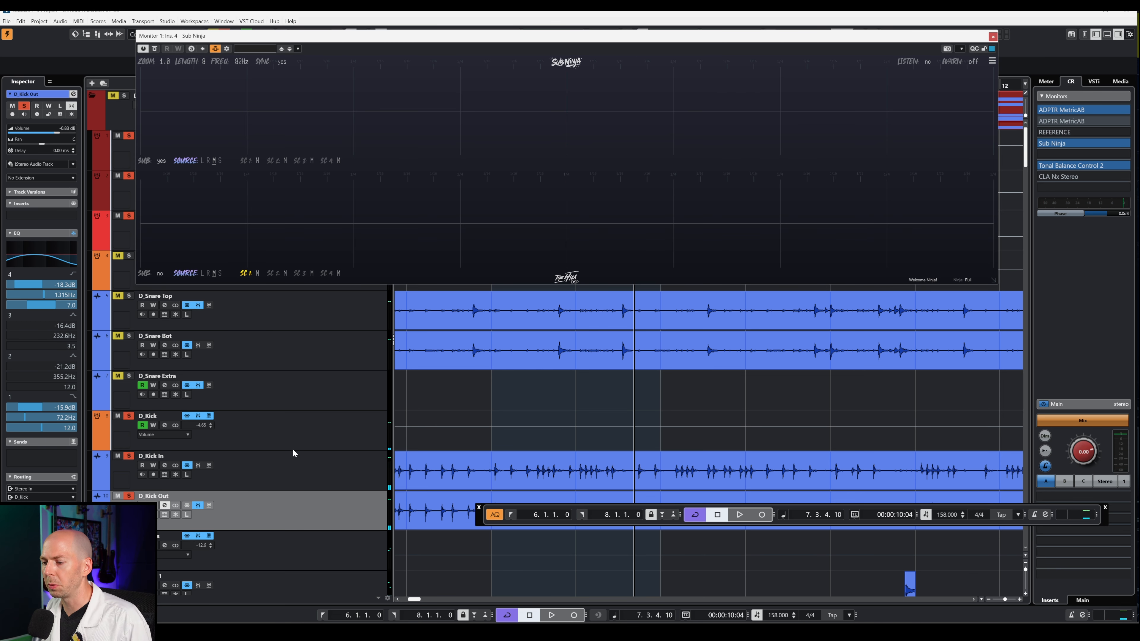
- Invert D_Kick Out's phase to 180° in its channel settings pre-section
key(space)
click(164, 505)
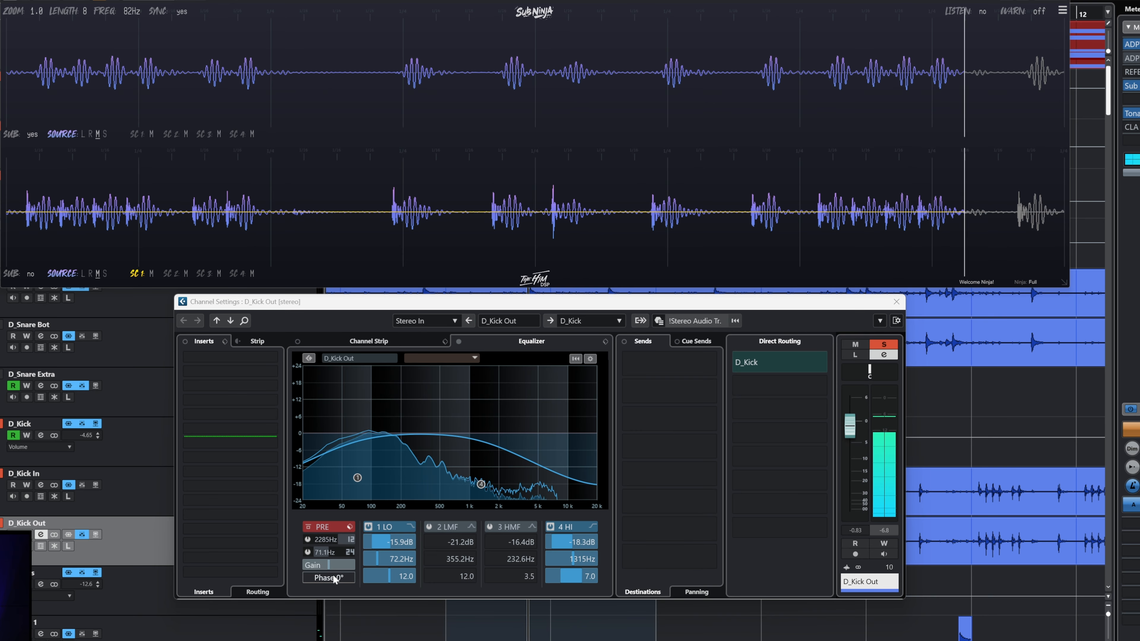
click(398, 540)
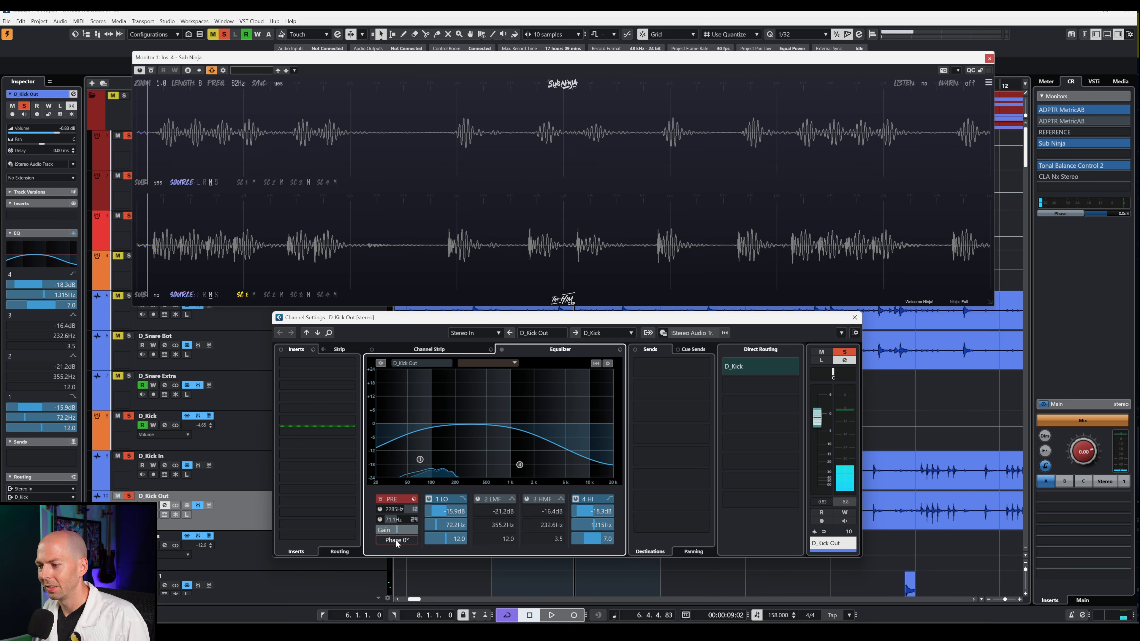
click(333, 579)
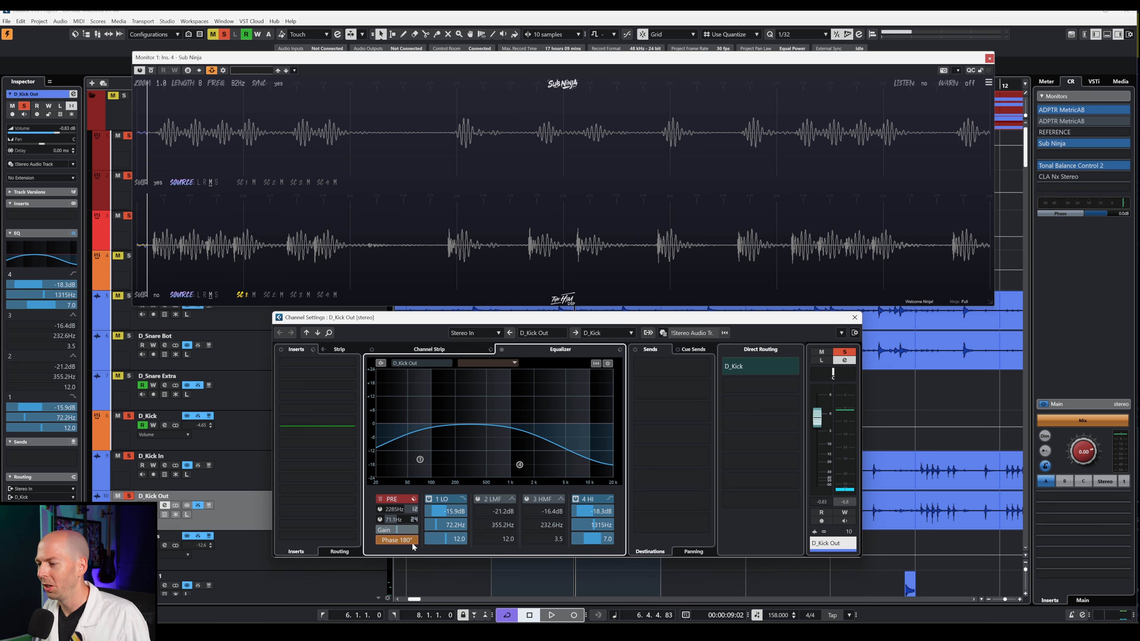
drag(760, 320, 766, 334)
- Audition the flipped kick against Sub Ninja, then mute D_Kick Out and unsolo it
key(space)
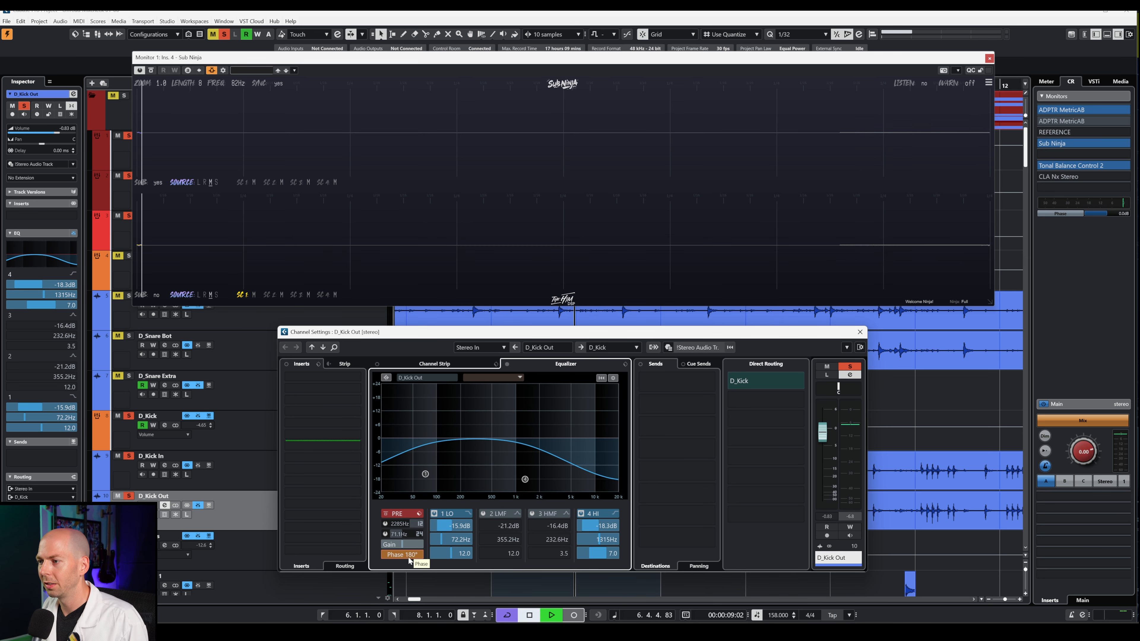
key(space)
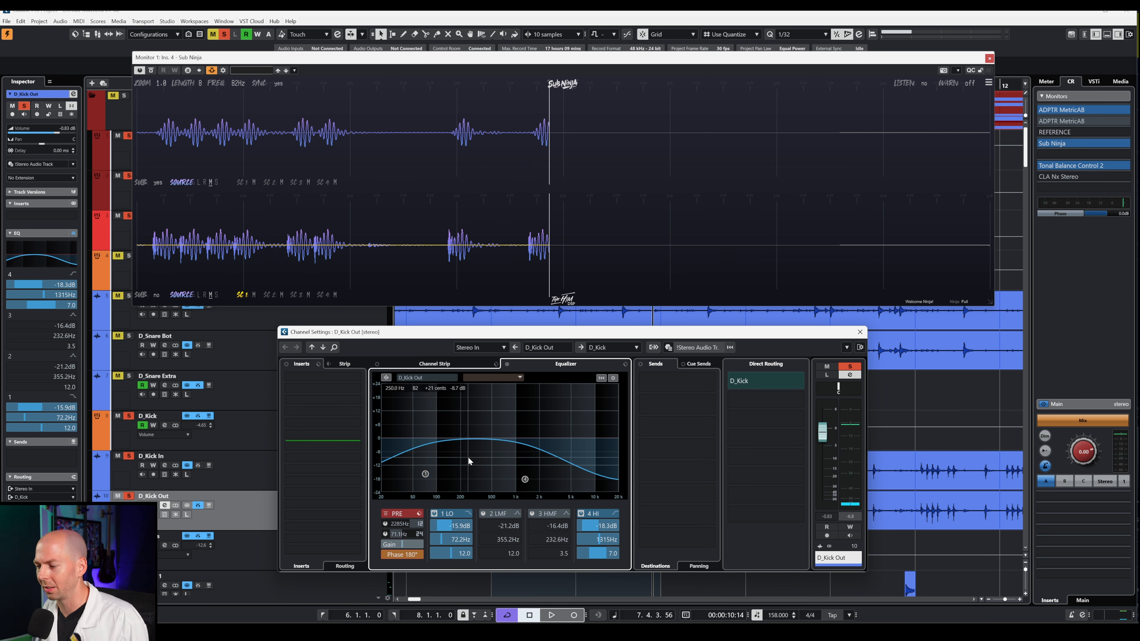
key(space)
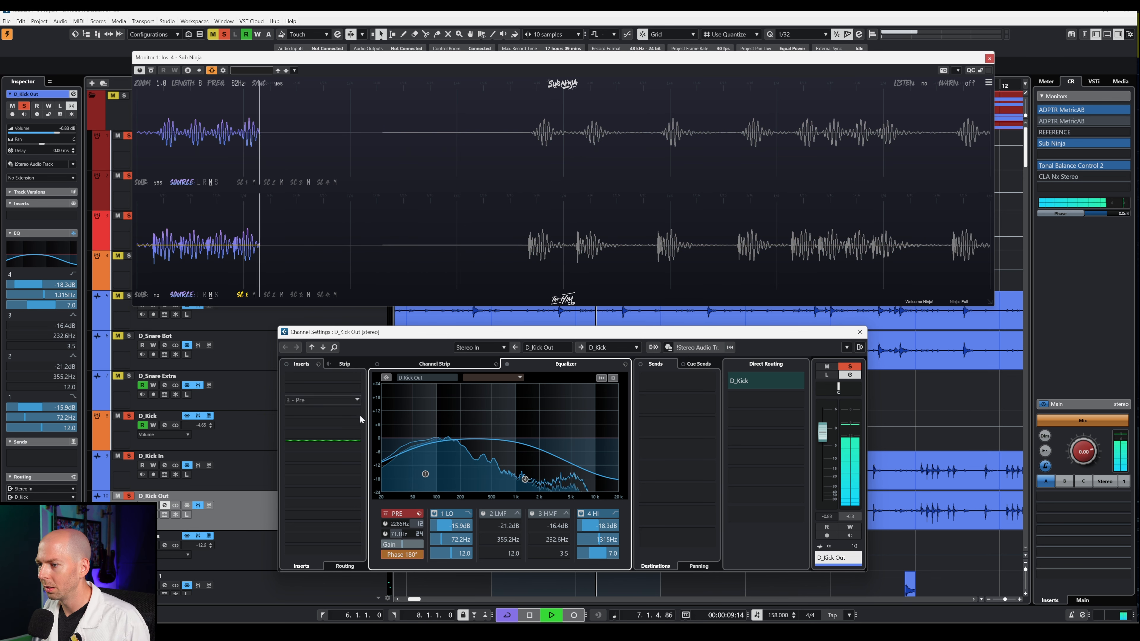
click(117, 496)
click(129, 496)
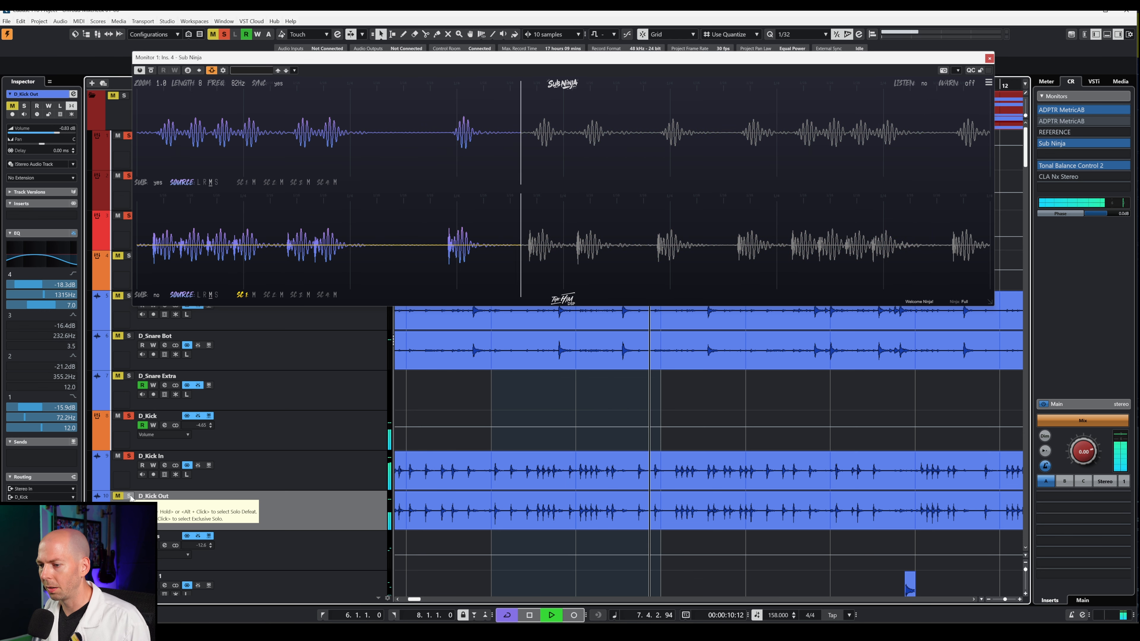
- Re-solo D_Kick Out and open the enlarged EQ curve editor from the Inspector thumbnail
click(129, 495)
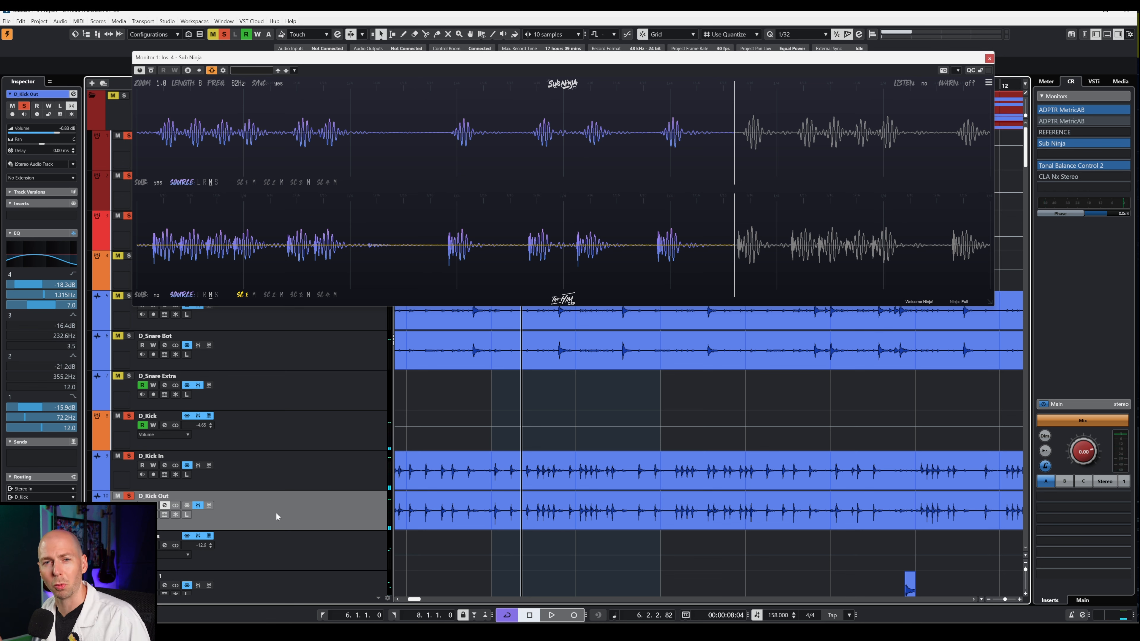
click(50, 260)
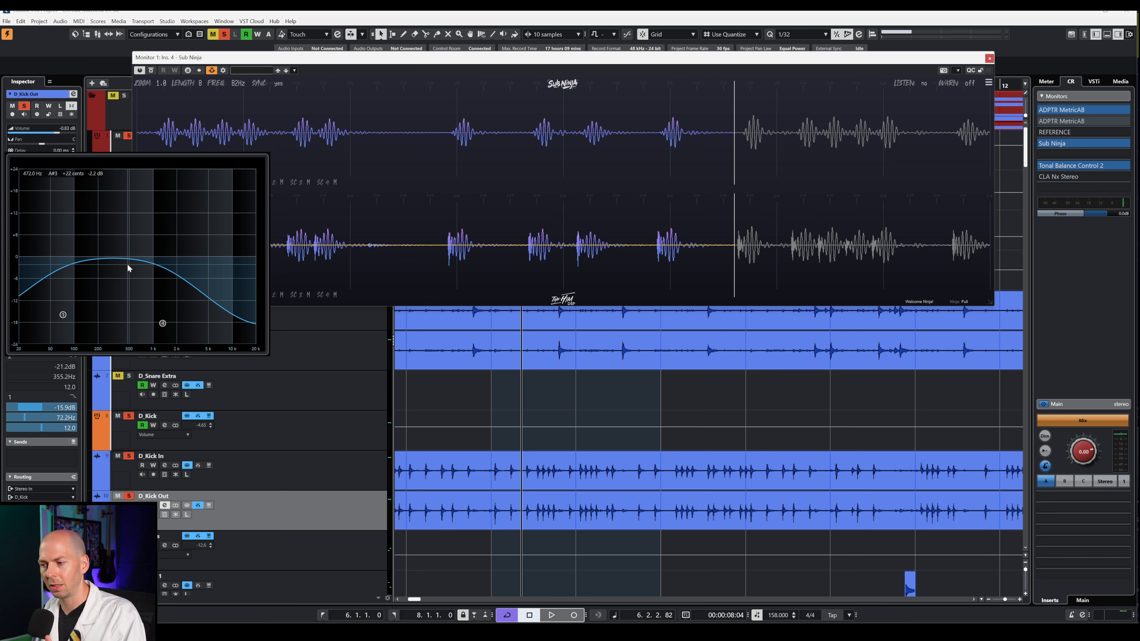
- Sweep EQ band 2 to find the resonance, set it to -8.7 dB at 379 Hz, then bypass the EQ
key(space)
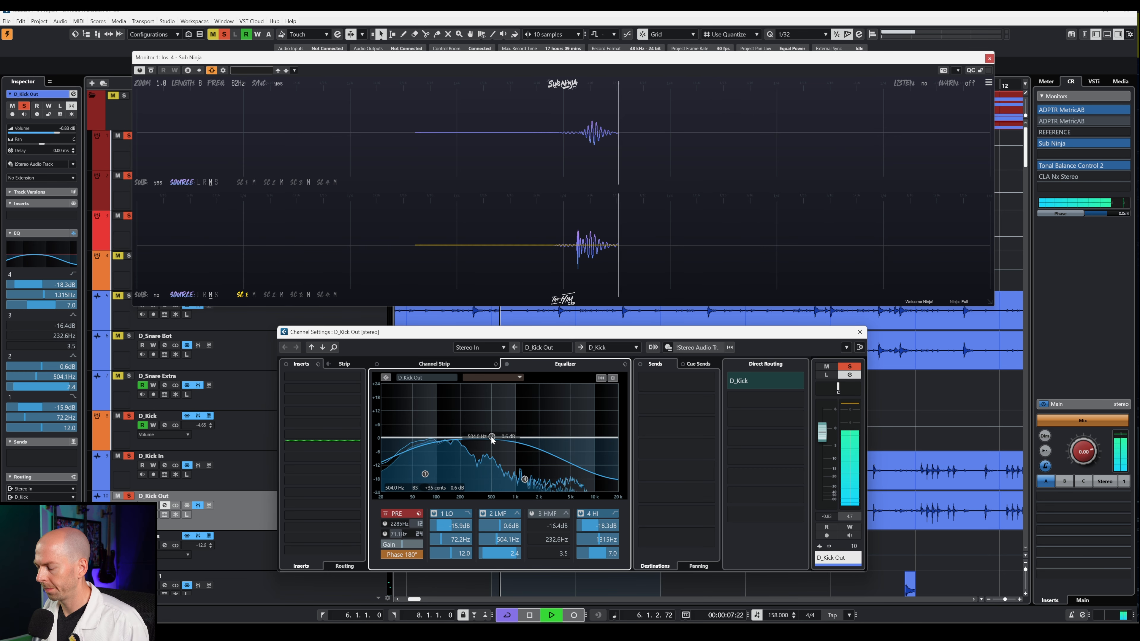
drag(492, 438, 496, 470)
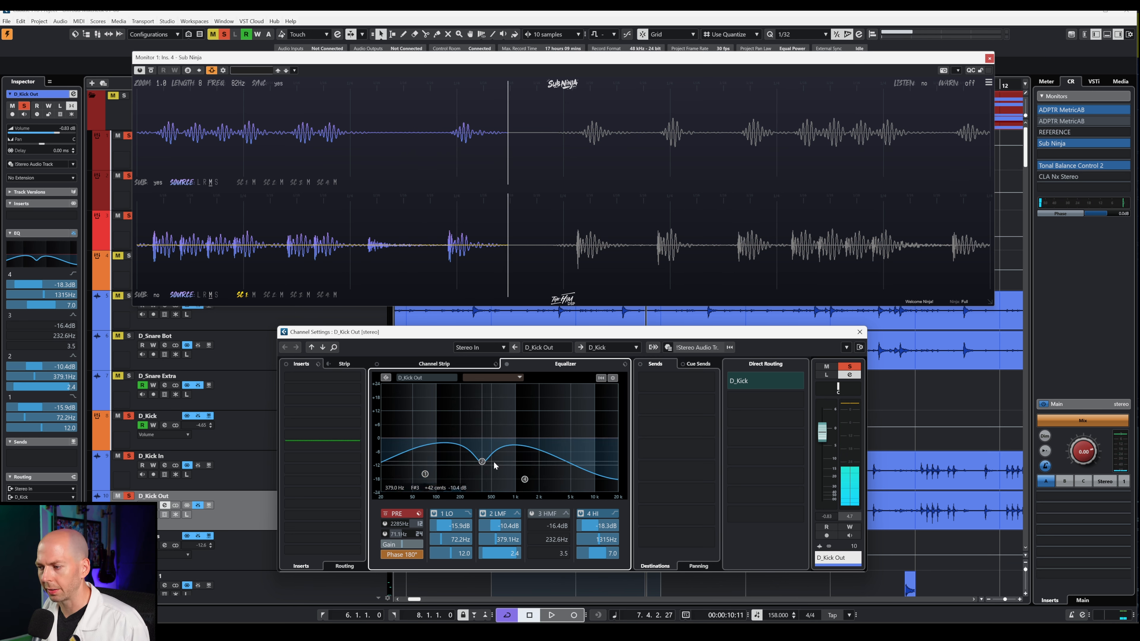
key(space)
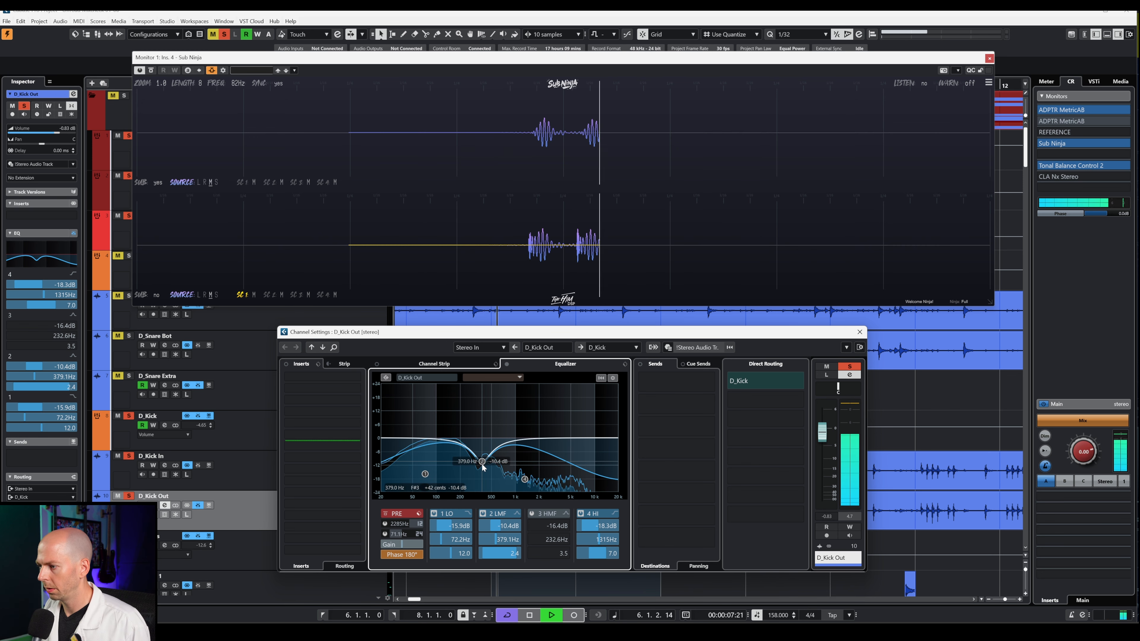
mouse_move(481, 461)
mouse_down()
mouse_move(482, 406)
mouse_move(482, 457)
mouse_up()
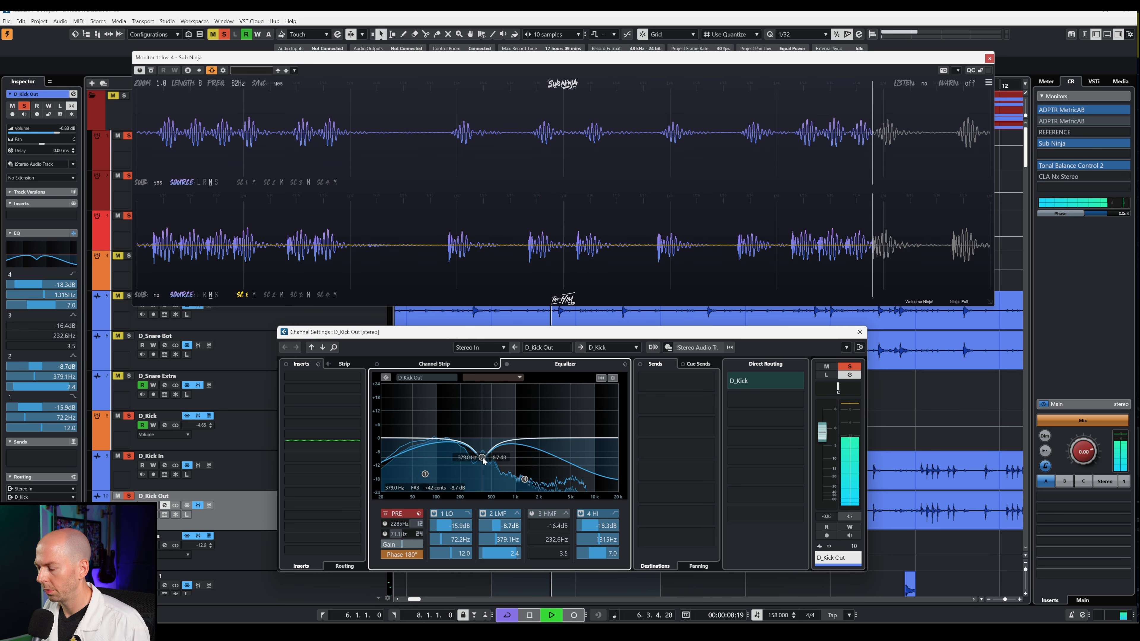
click(507, 364)
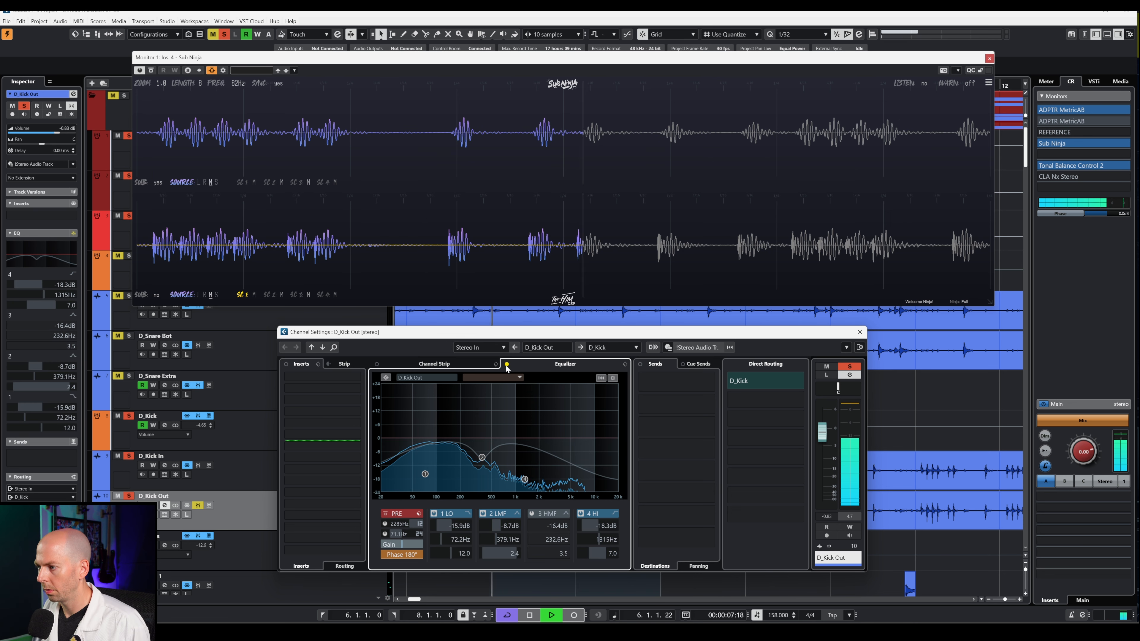
- Re-enable the EQ, move the low-mid cut to -6.5 dB at about 220 Hz, and A/B with bypass
click(507, 365)
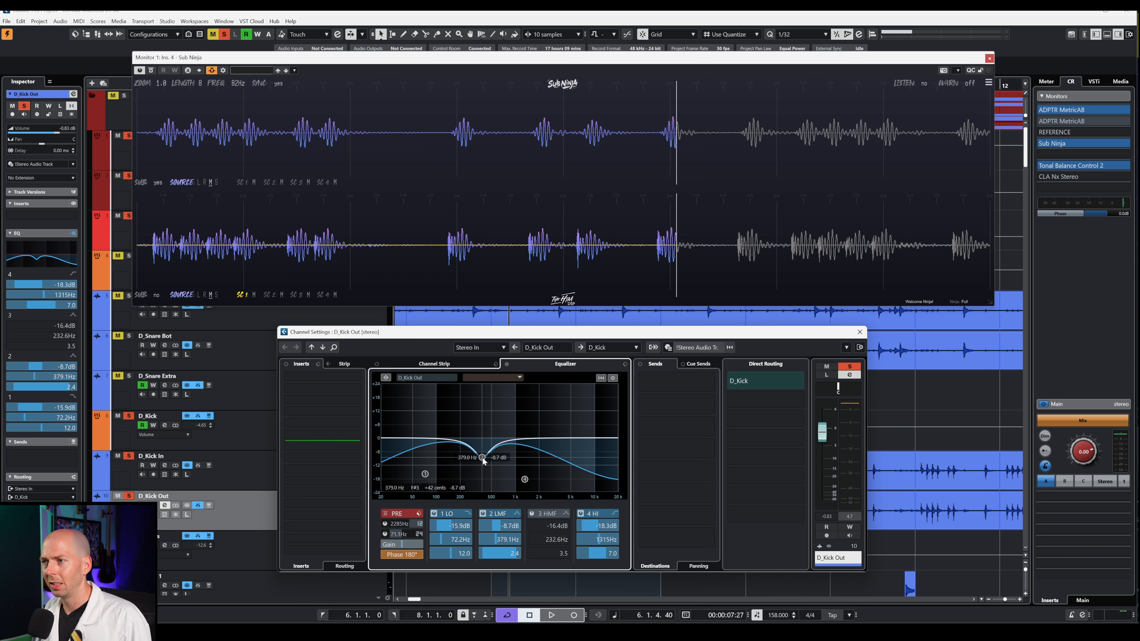
mouse_move(480, 459)
mouse_down()
mouse_move(462, 406)
mouse_move(463, 452)
mouse_up()
key(space)
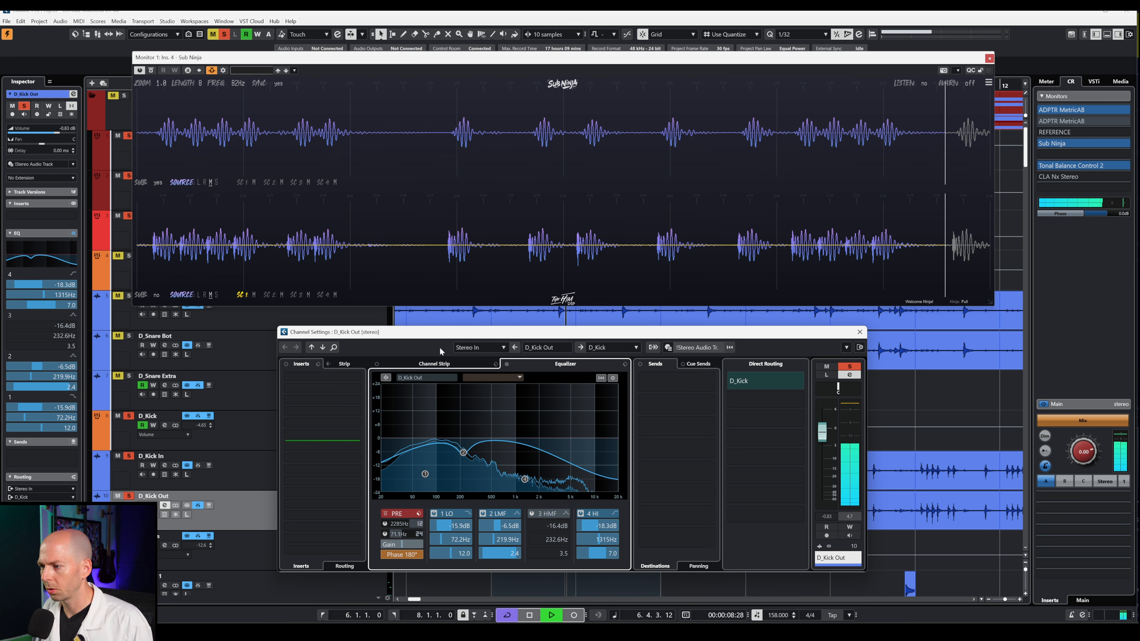
click(507, 365)
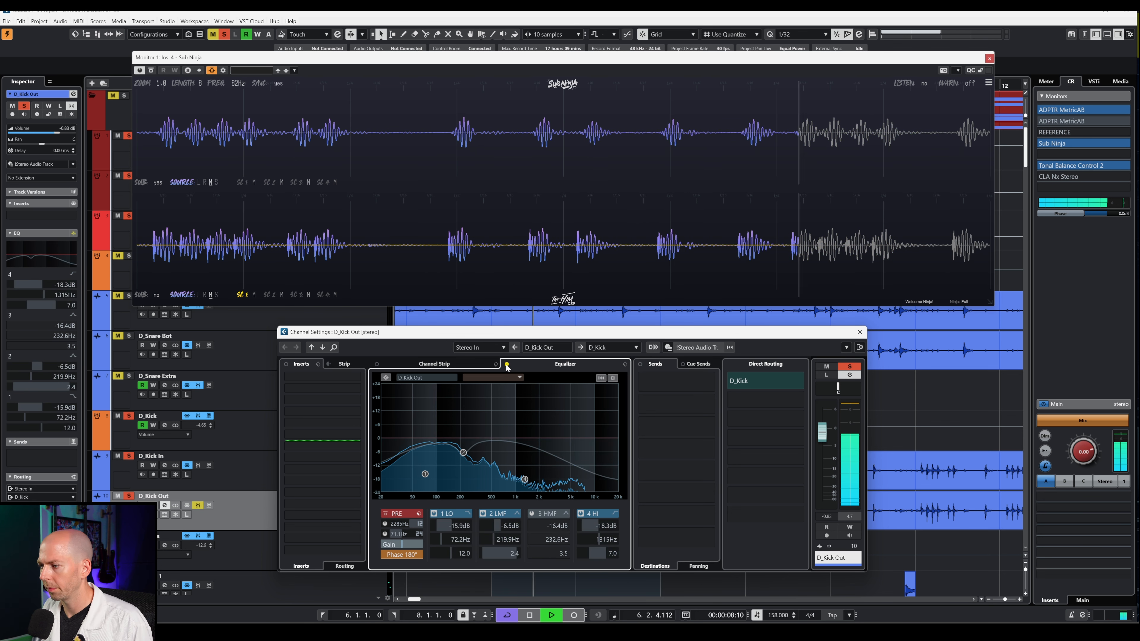
click(506, 364)
- Move the Sub Ninja window aside, bring the project window forward, and unsolo the snare tracks
drag(250, 62, 436, 44)
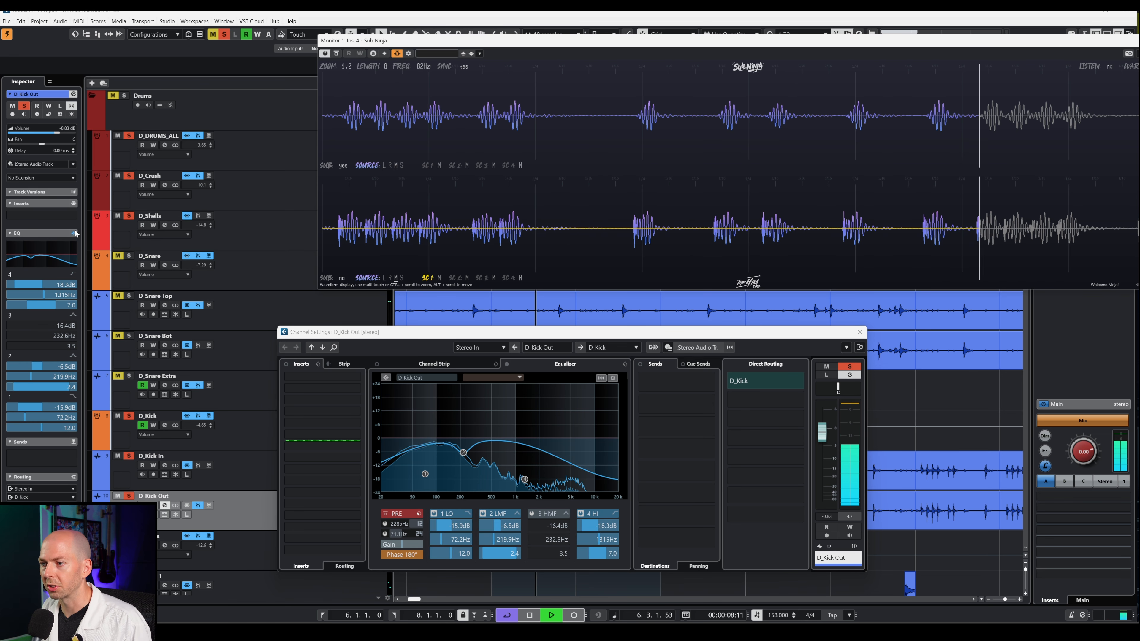
click(217, 295)
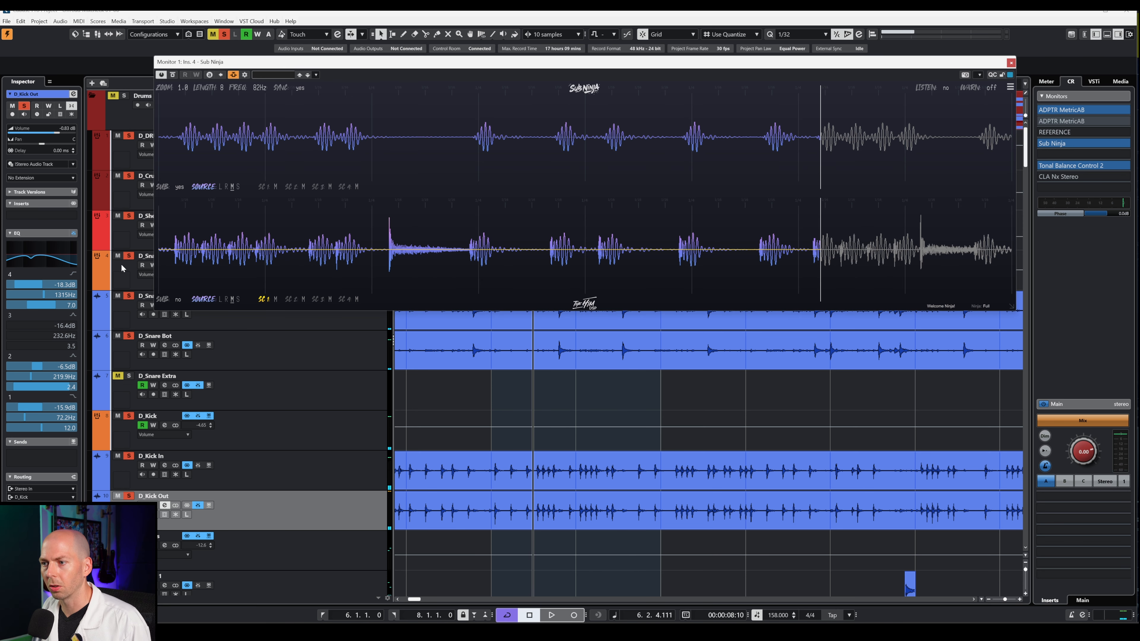
click(127, 255)
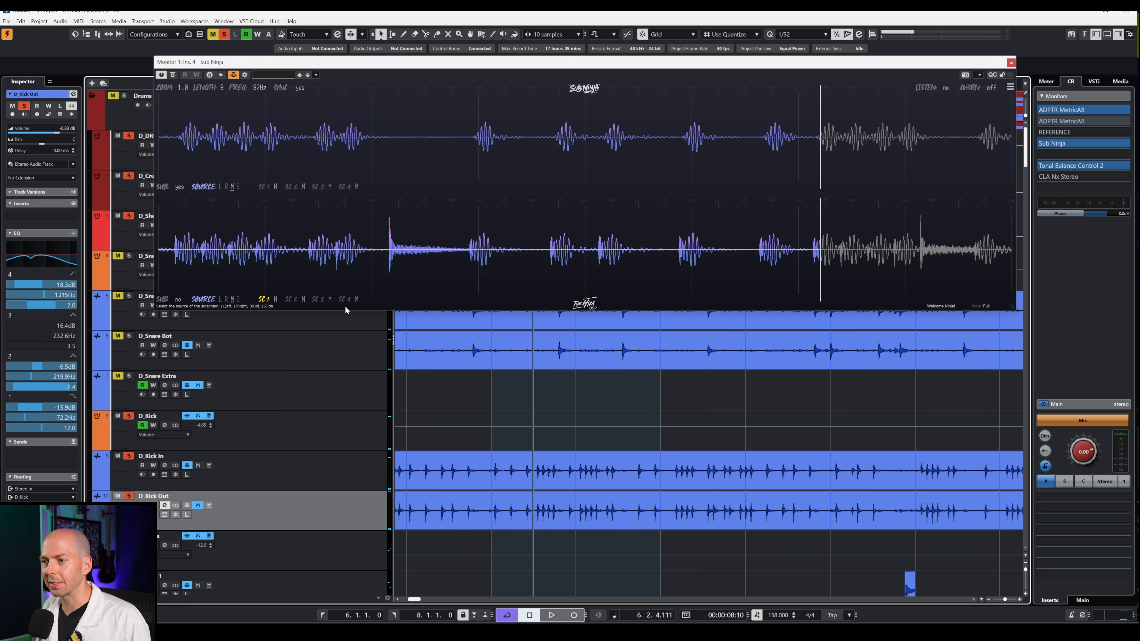
drag(396, 67, 591, 73)
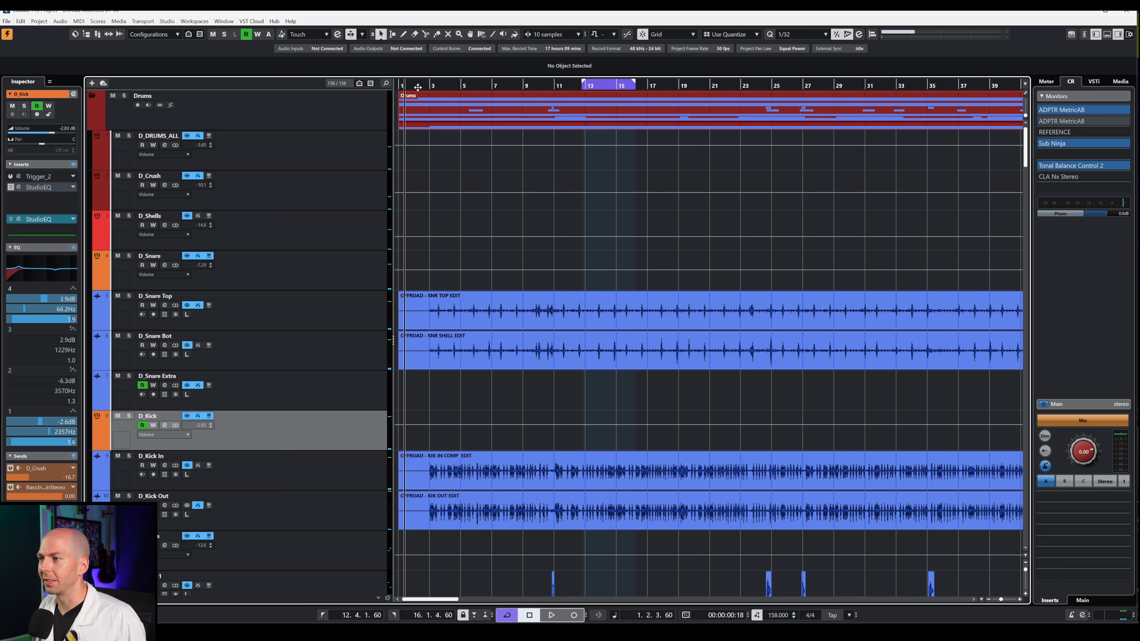
- Set the playhead near bar 2, set D_Kick's volume to -1.32 dB during playback, and solo D_Kick
drag(415, 86, 423, 86)
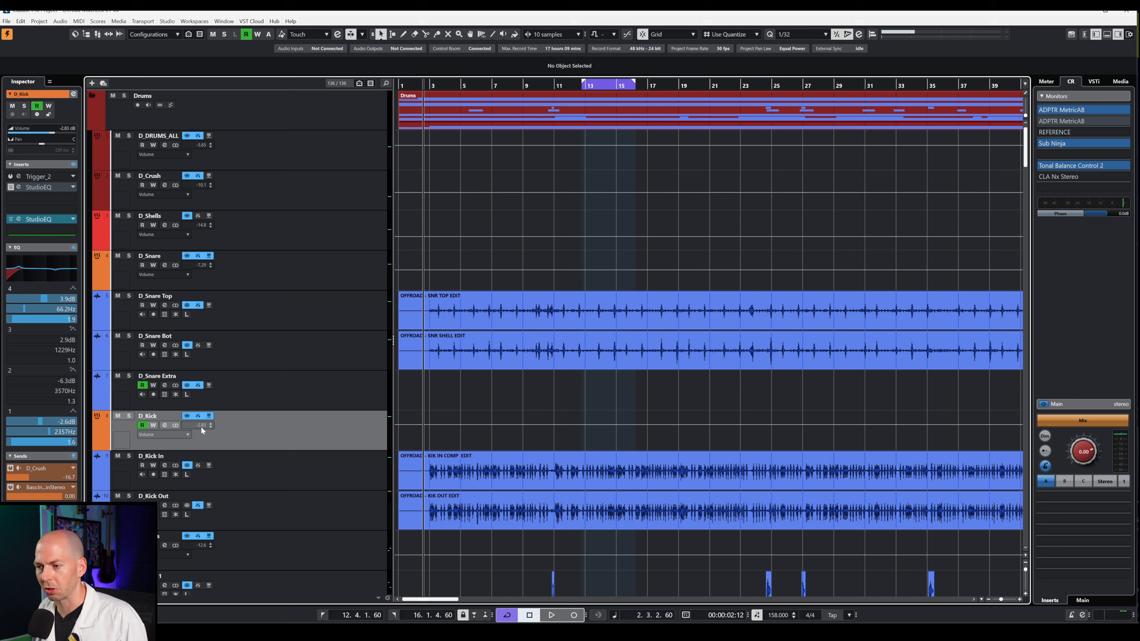
drag(201, 425, 207, 418)
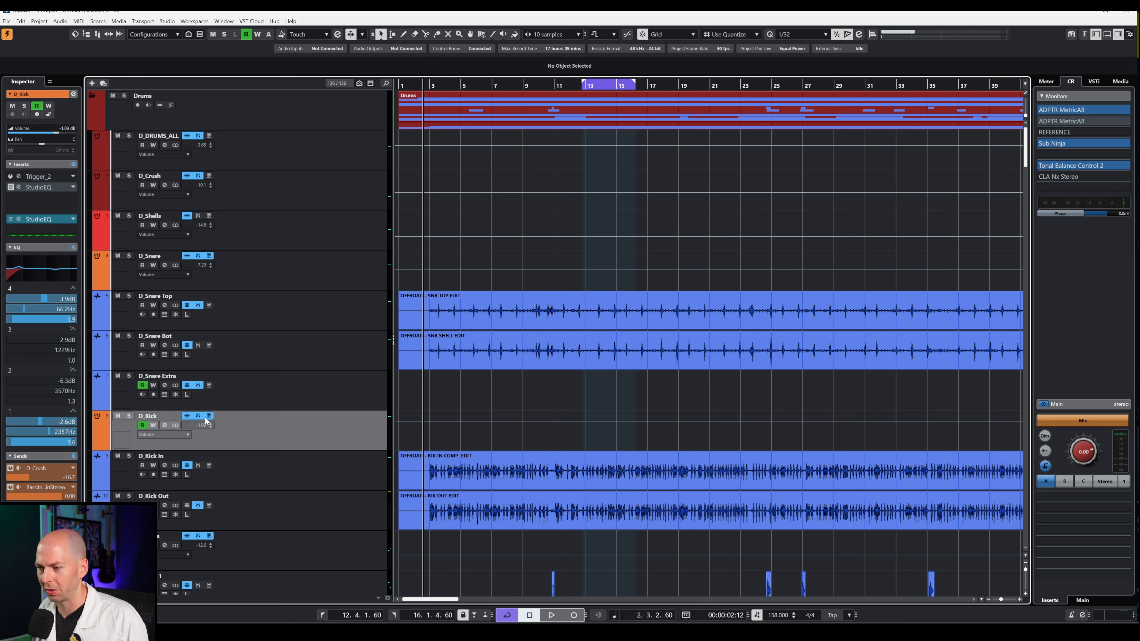
key(space)
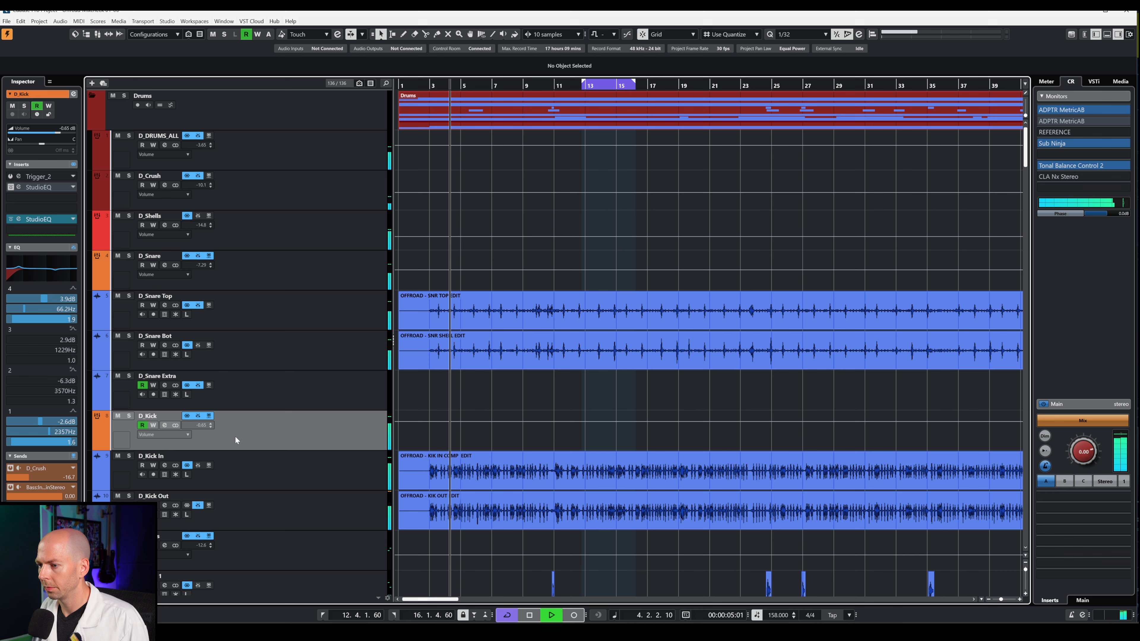
drag(204, 425, 205, 429)
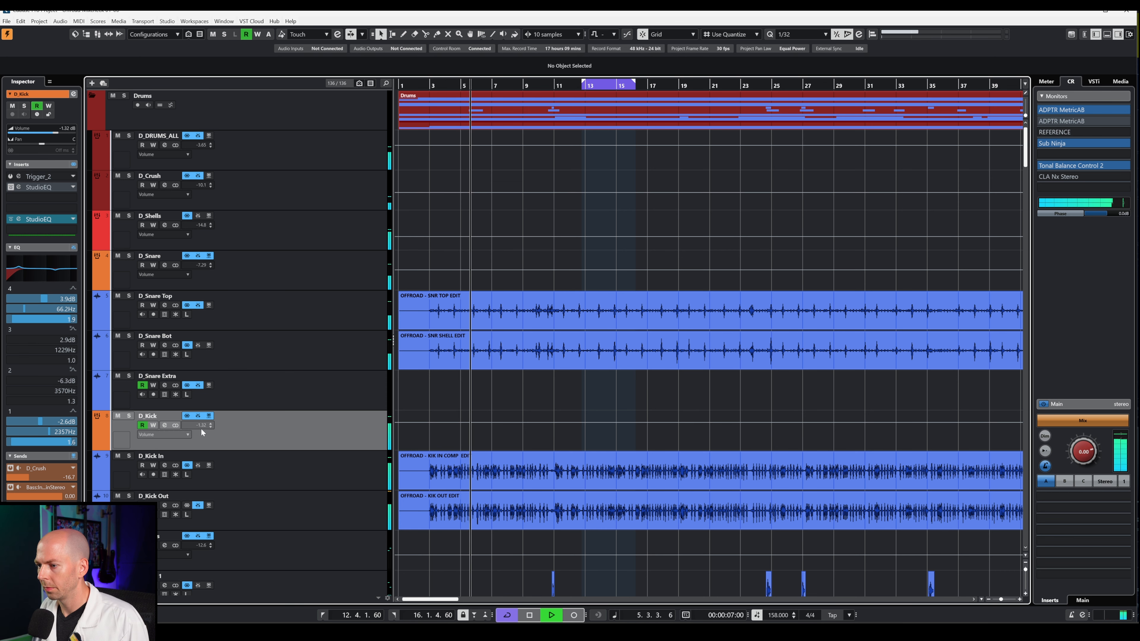
click(129, 417)
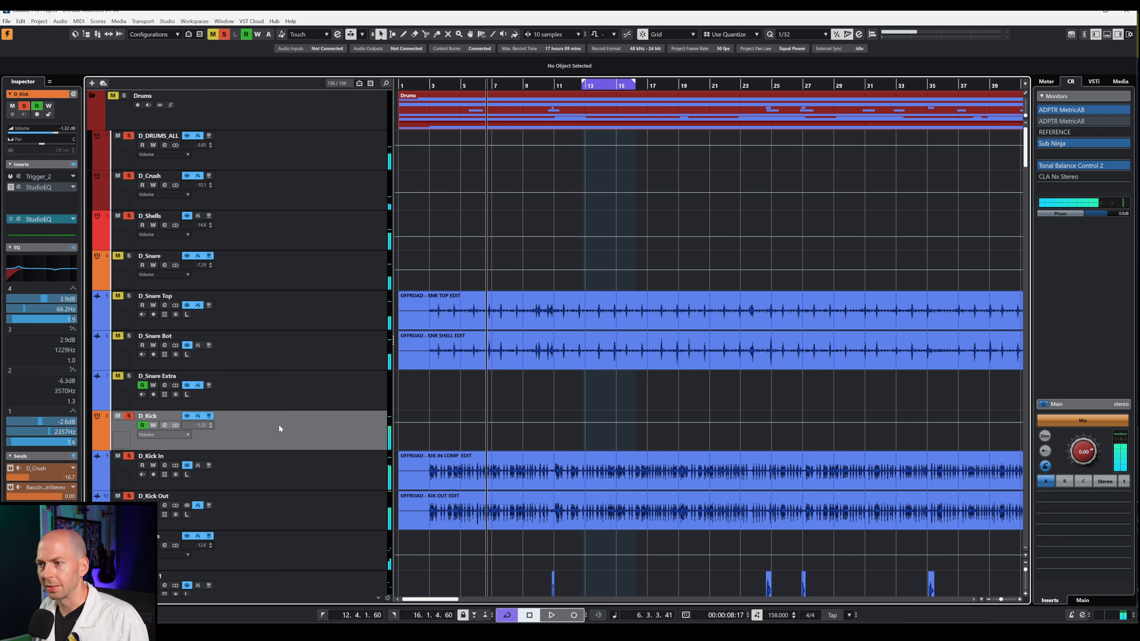
scroll(276, 427, down, 4)
scroll(276, 427, up, 4)
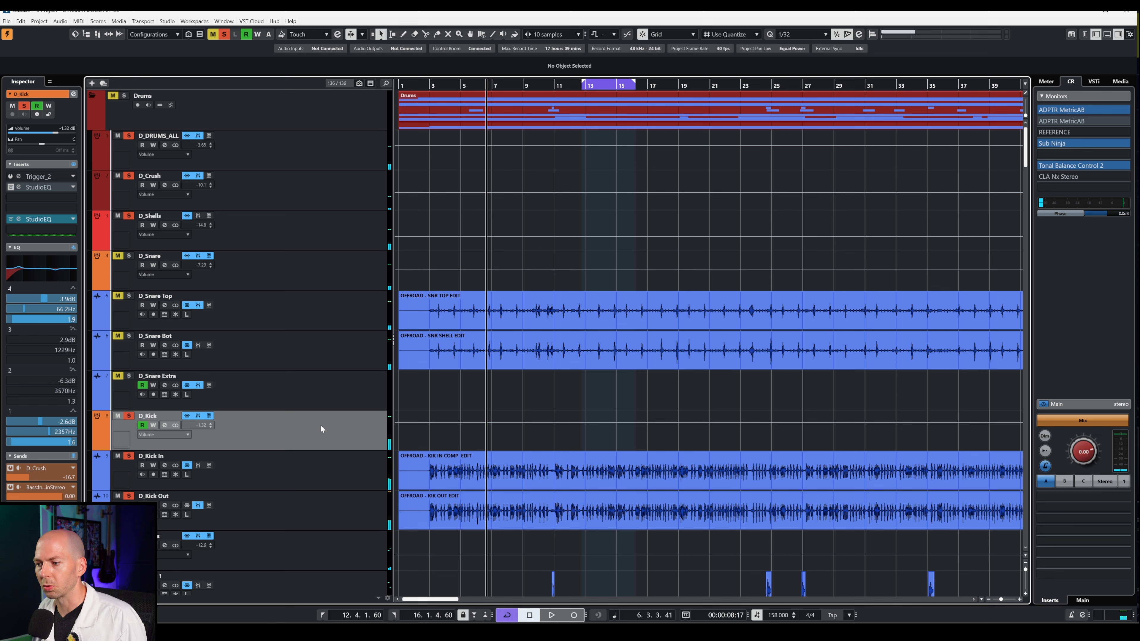